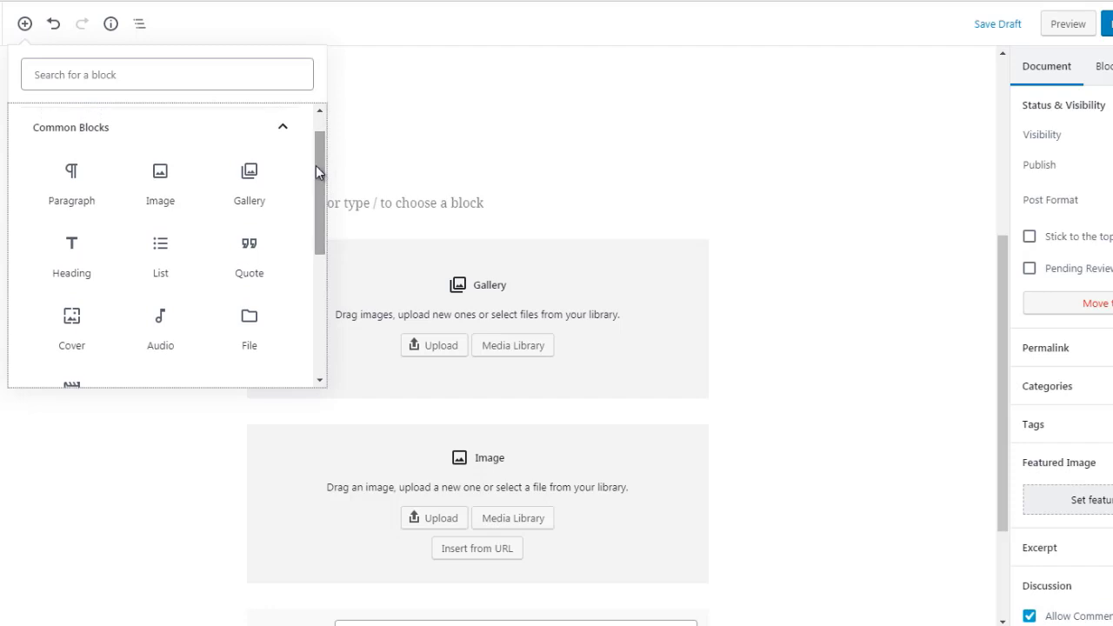
{"action": "left_click_drag", "start_coordinate": [316, 165], "coordinate": [316, 167]}
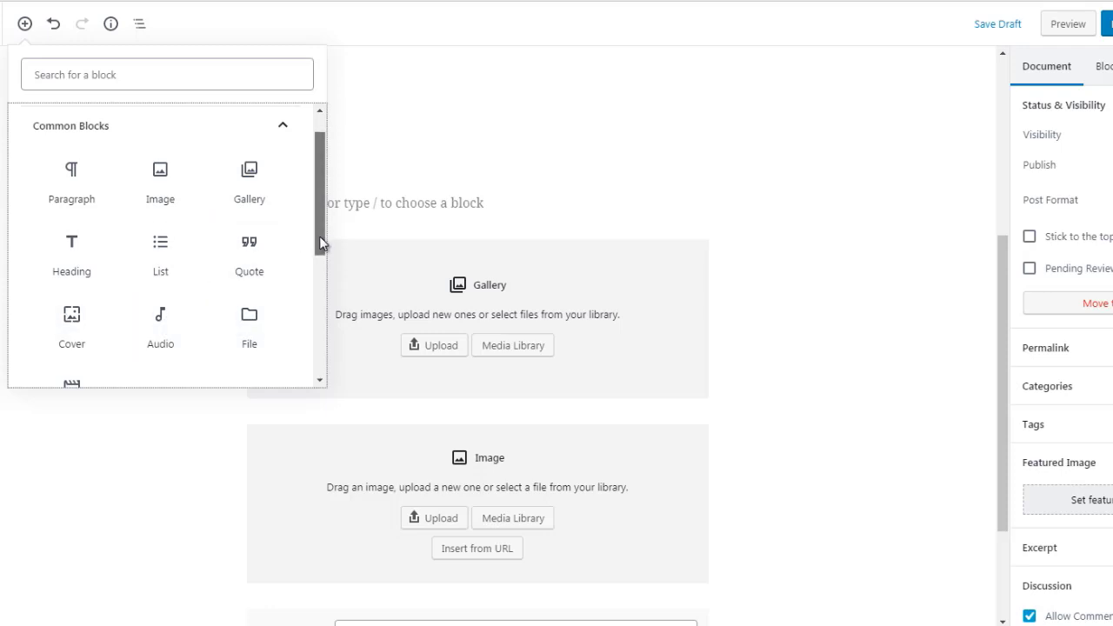
{"action": "mouse_move", "coordinate": [320, 235]}
{"action": "left_mouse_down"}
{"action": "mouse_move", "coordinate": [319, 256]}
{"action": "mouse_move", "coordinate": [318, 231]}
{"action": "left_mouse_up"}
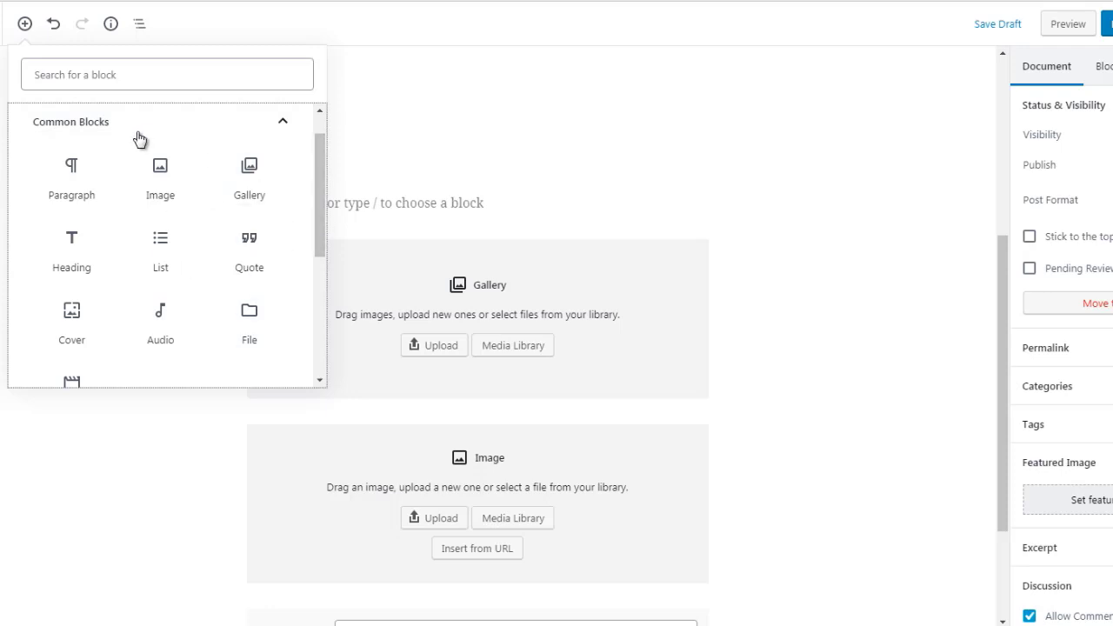
{"action": "mouse_move", "coordinate": [404, 214]}
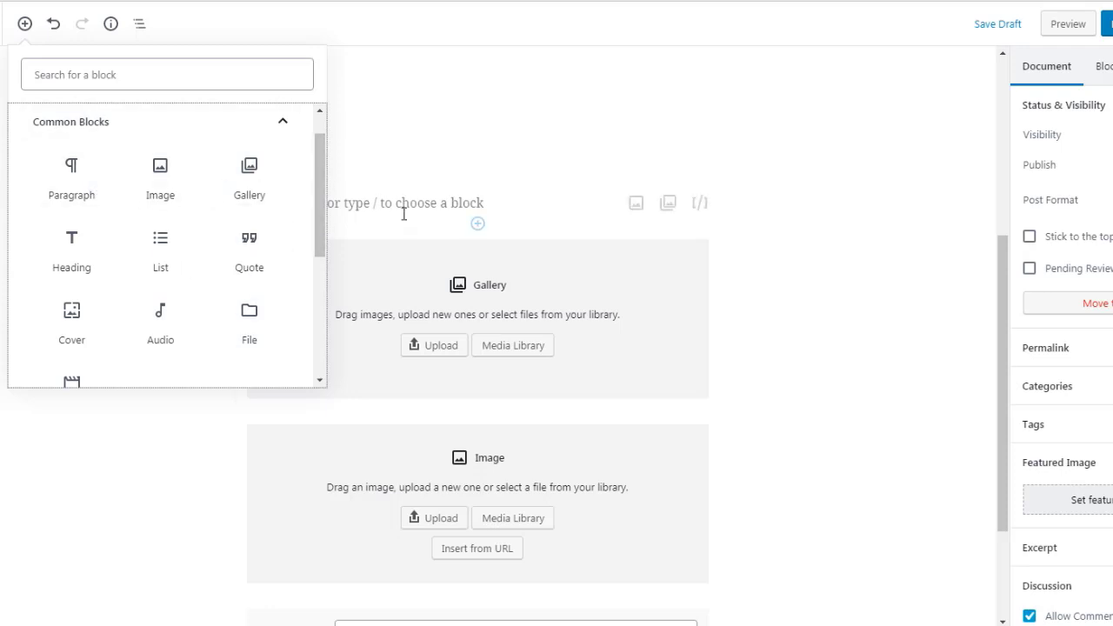
- Insert a paragraph block between the bulleted list and the gallery block, and fill it with repeated "this is a test" text
{"action": "left_click", "coordinate": [404, 214]}
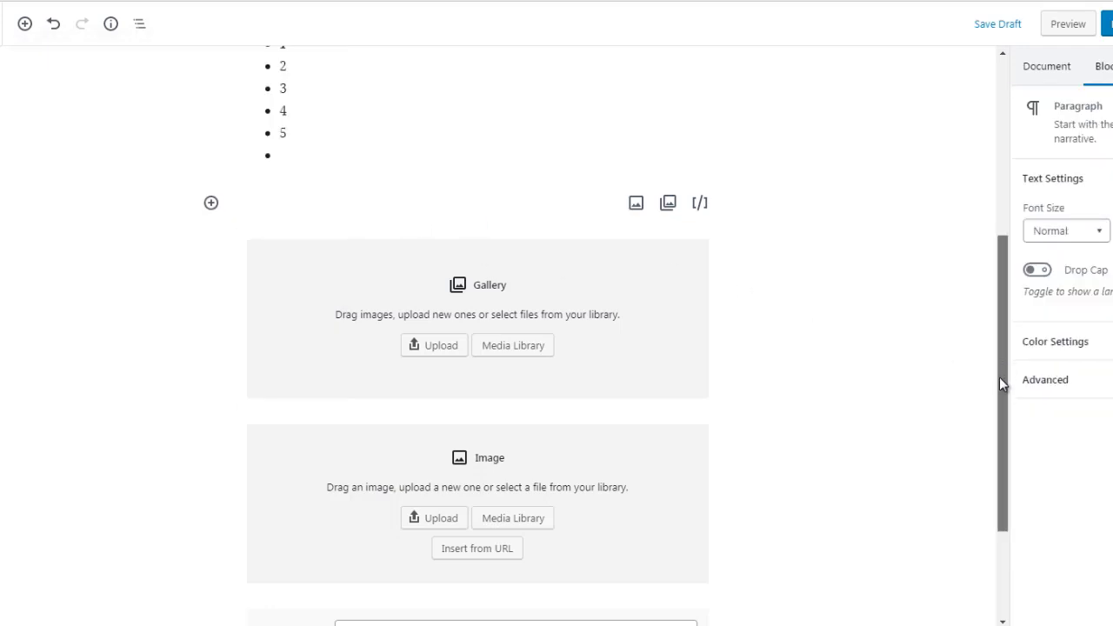
{"action": "left_click_drag", "start_coordinate": [999, 377], "coordinate": [997, 447]}
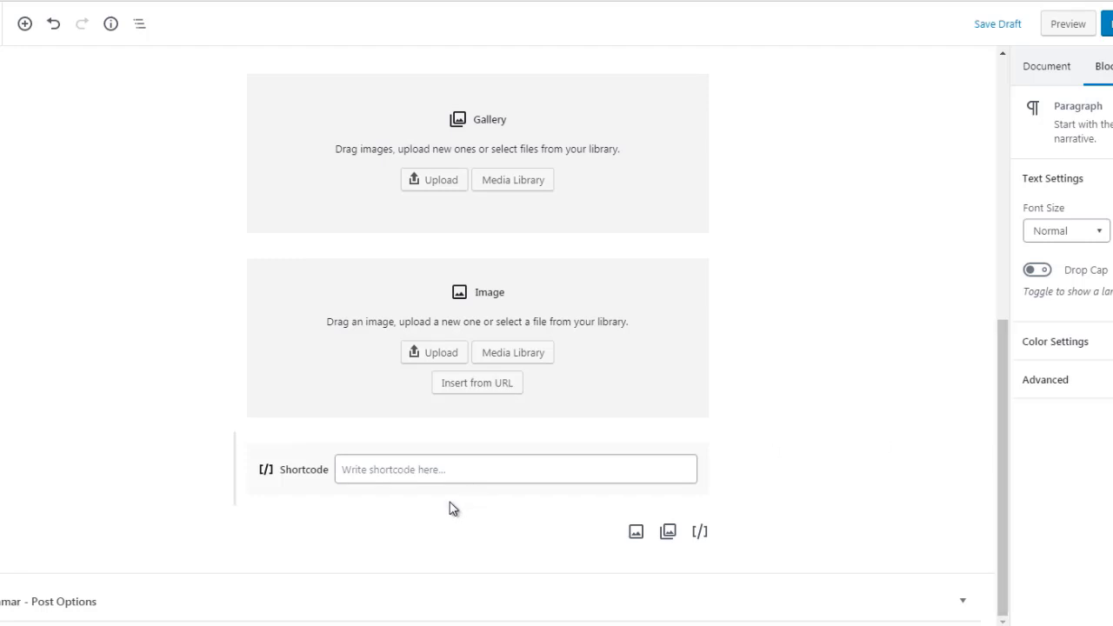
{"action": "left_click_drag", "start_coordinate": [1006, 373], "coordinate": [998, 327]}
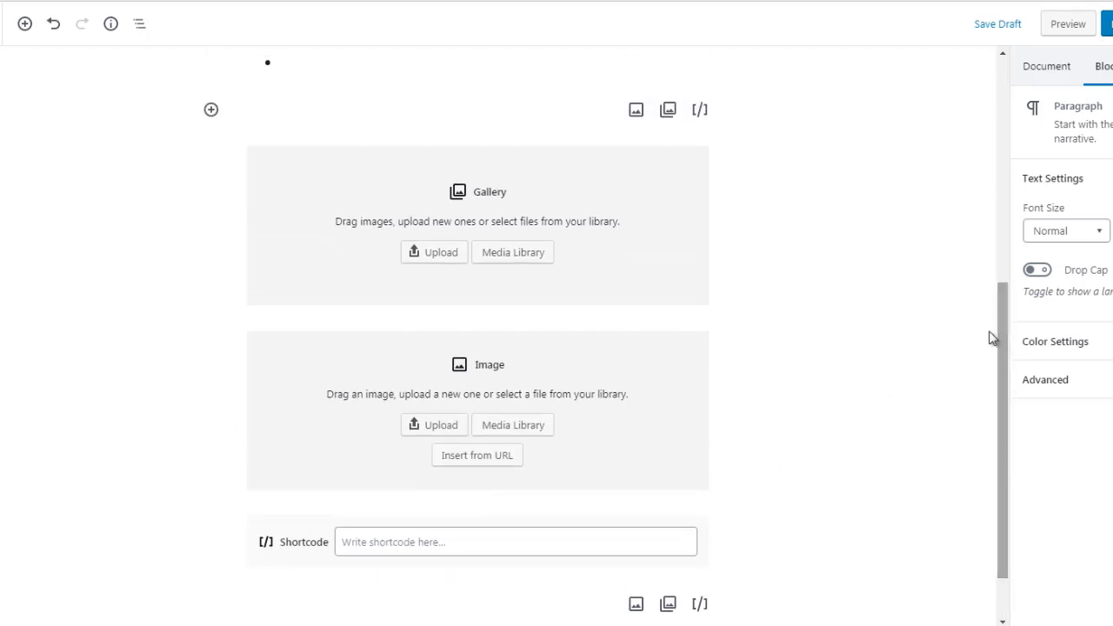
{"action": "left_click", "coordinate": [212, 111]}
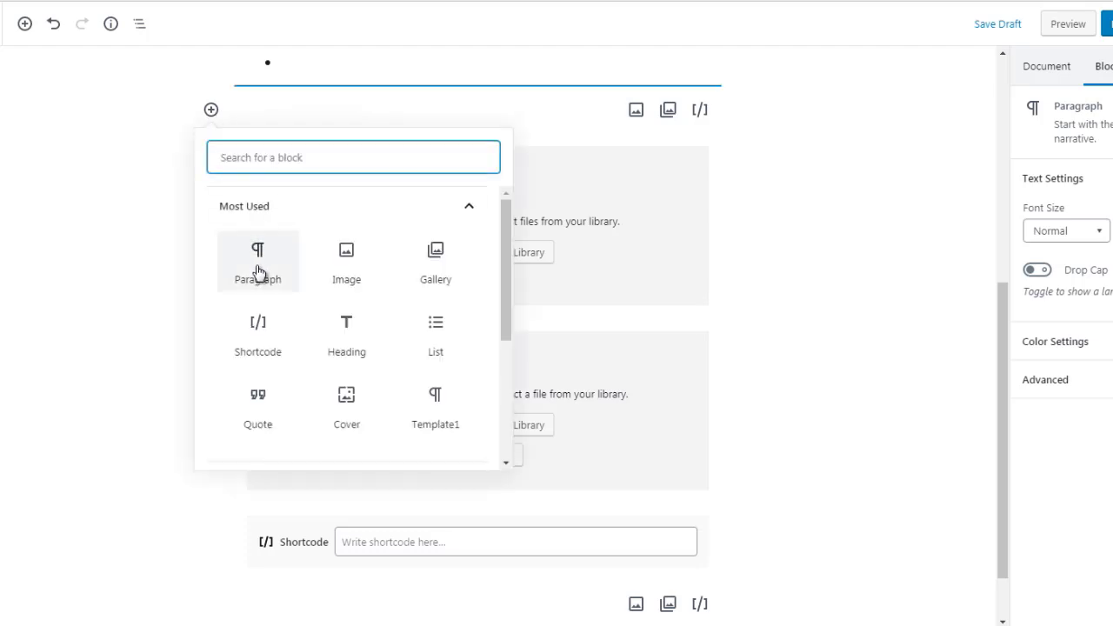
{"action": "left_click", "coordinate": [256, 269]}
{"action": "type", "text": "this is a test"}
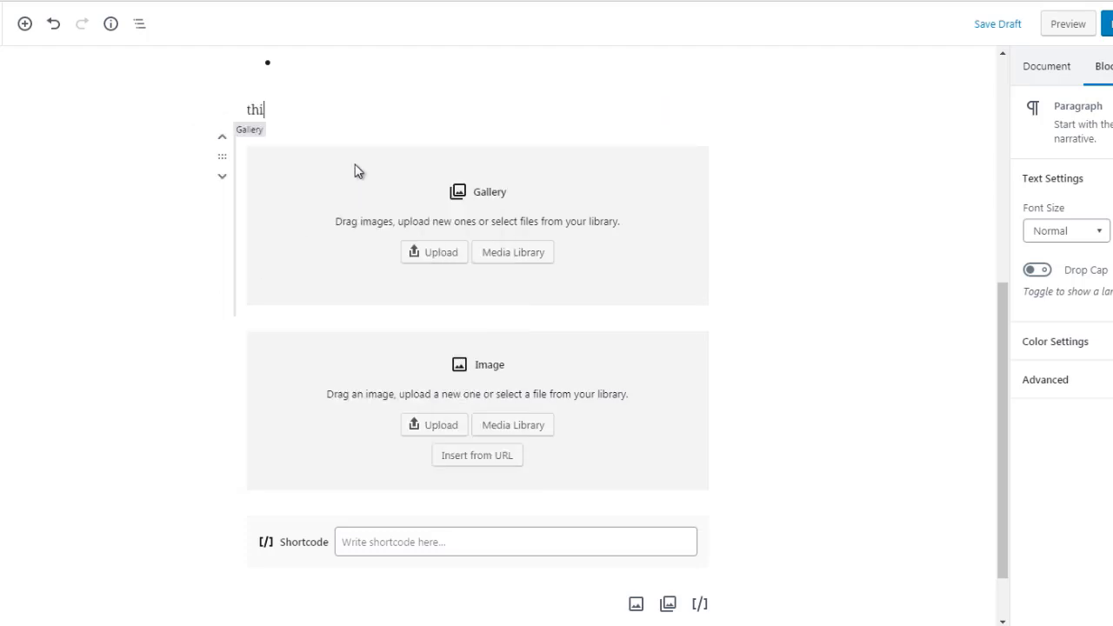
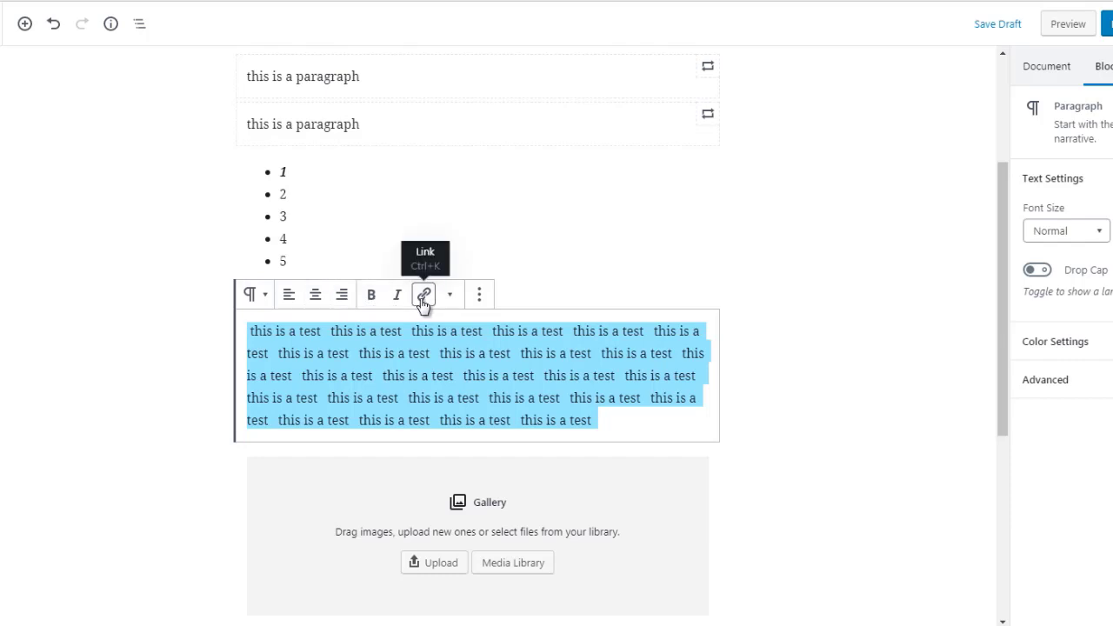
- View the additional block options of the test paragraph and close them without choosing any
{"action": "left_click", "coordinate": [480, 295]}
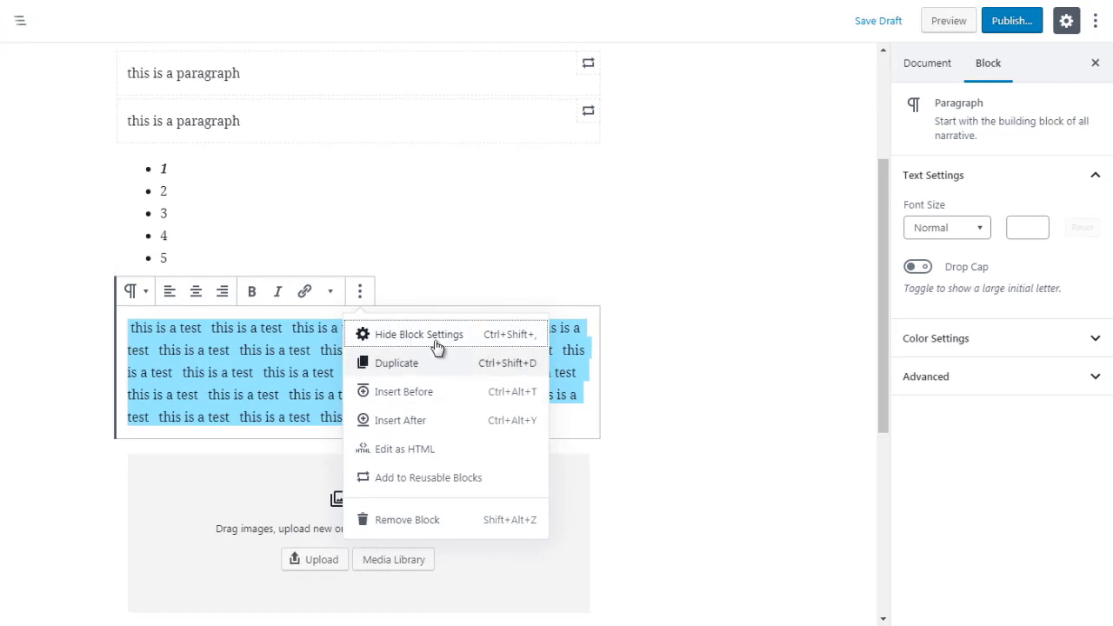
{"action": "left_click", "coordinate": [932, 426]}
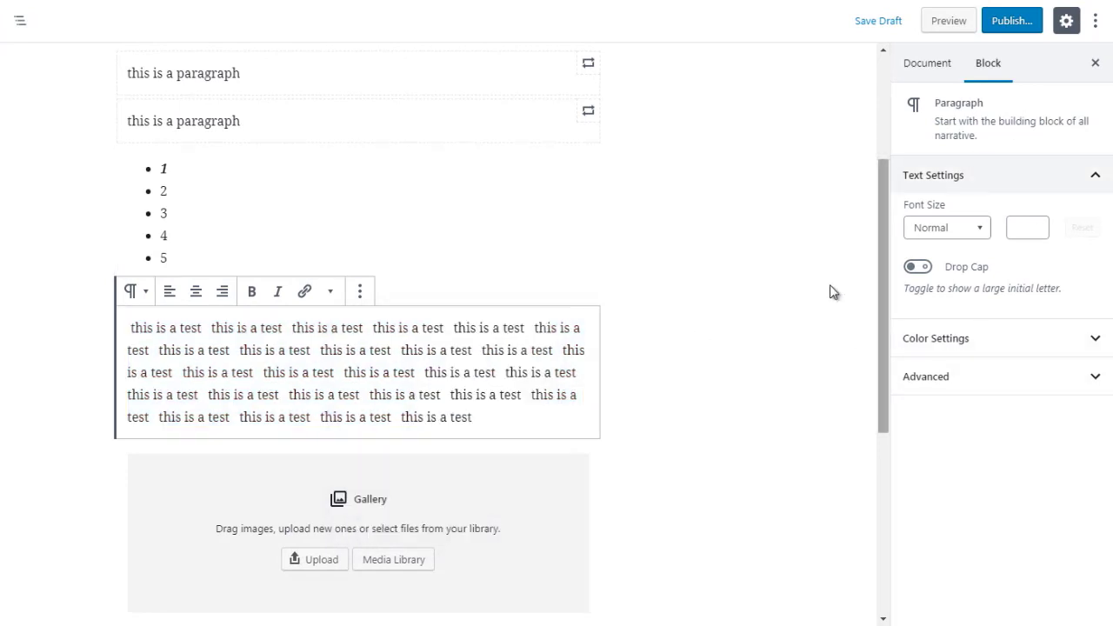
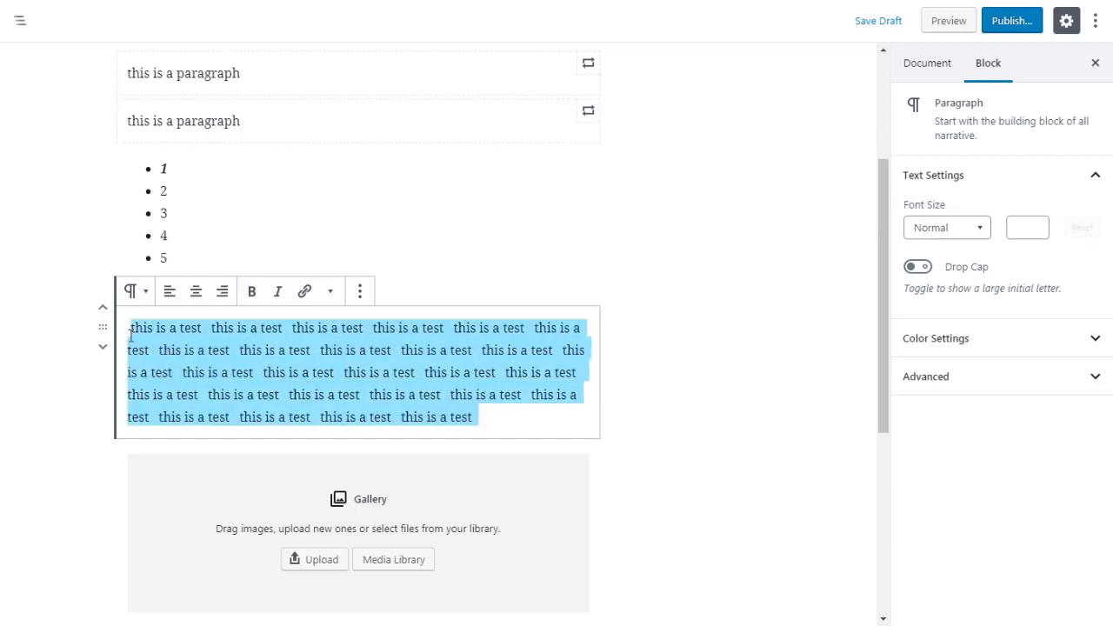
- Try the Medium, Huge, Small and Normal font size presets on the test paragraph, ending with Medium
{"action": "left_click", "coordinate": [950, 236]}
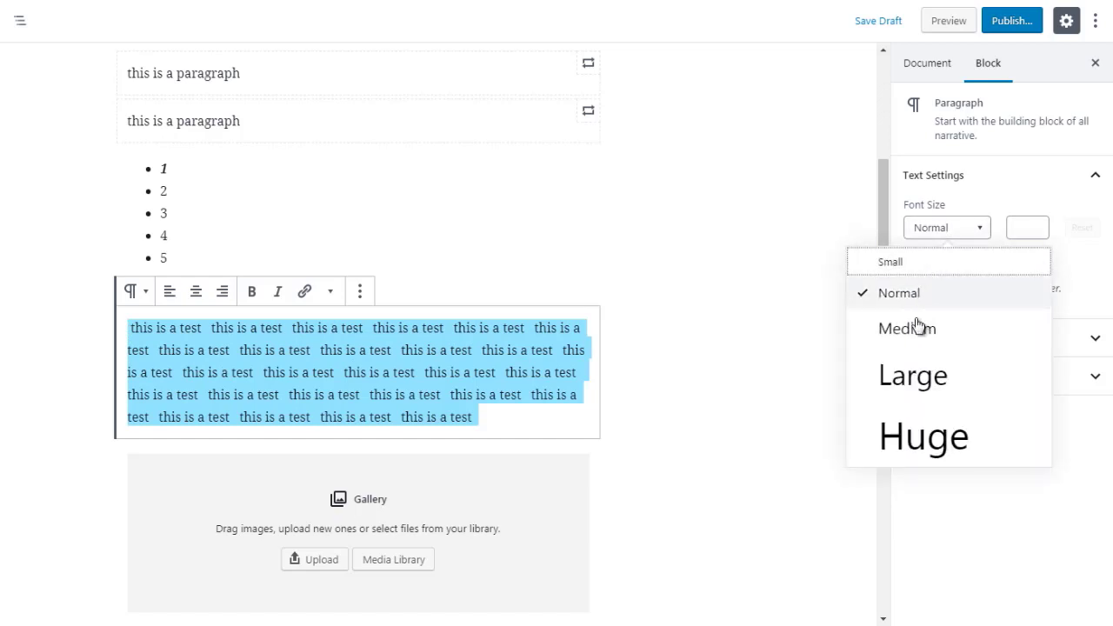
{"action": "left_click", "coordinate": [917, 334]}
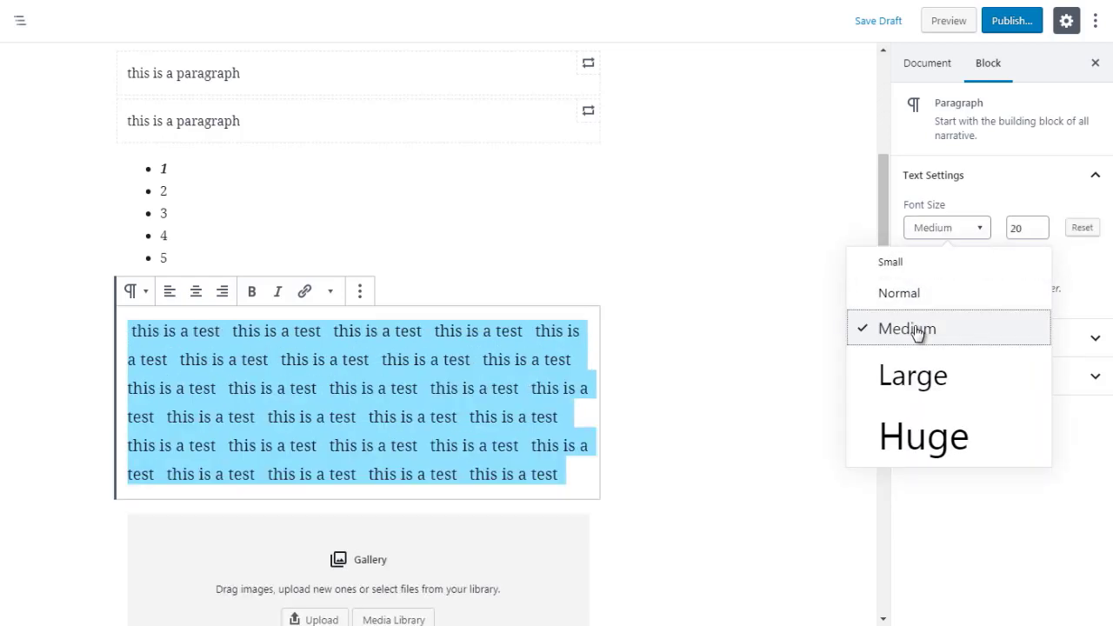
{"action": "left_click", "coordinate": [913, 434]}
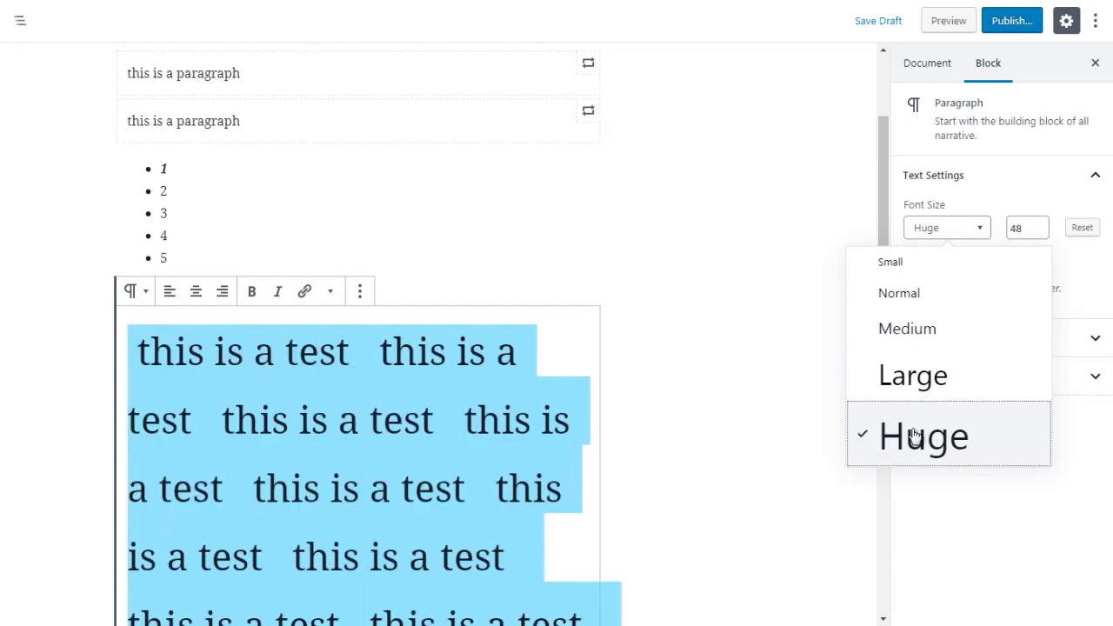
{"action": "left_click", "coordinate": [908, 269]}
{"action": "left_click", "coordinate": [900, 292]}
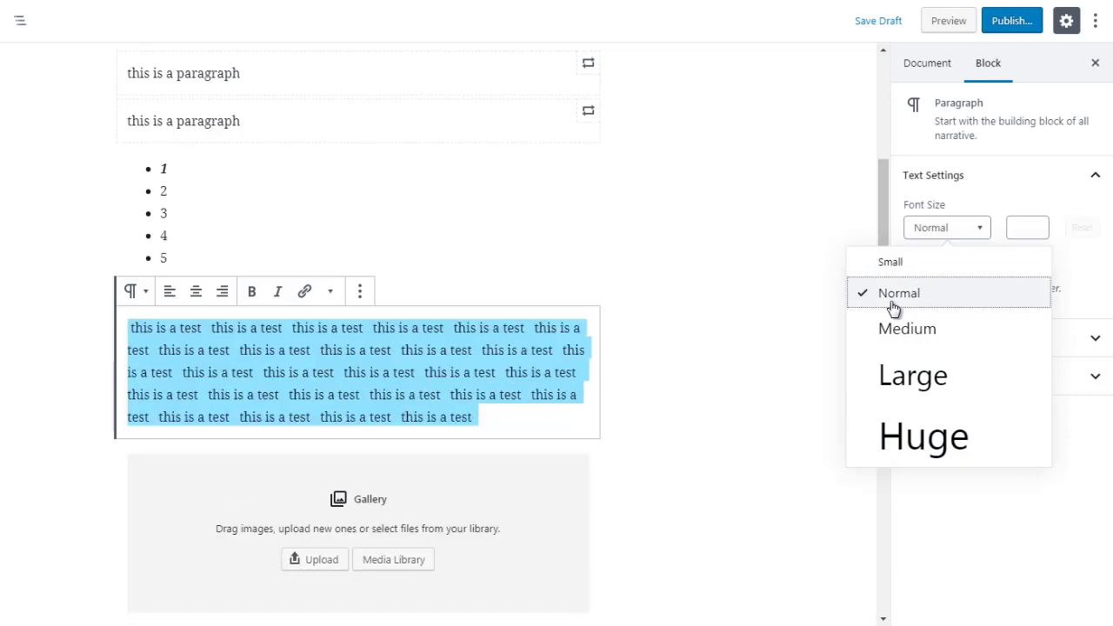
{"action": "left_click", "coordinate": [909, 328]}
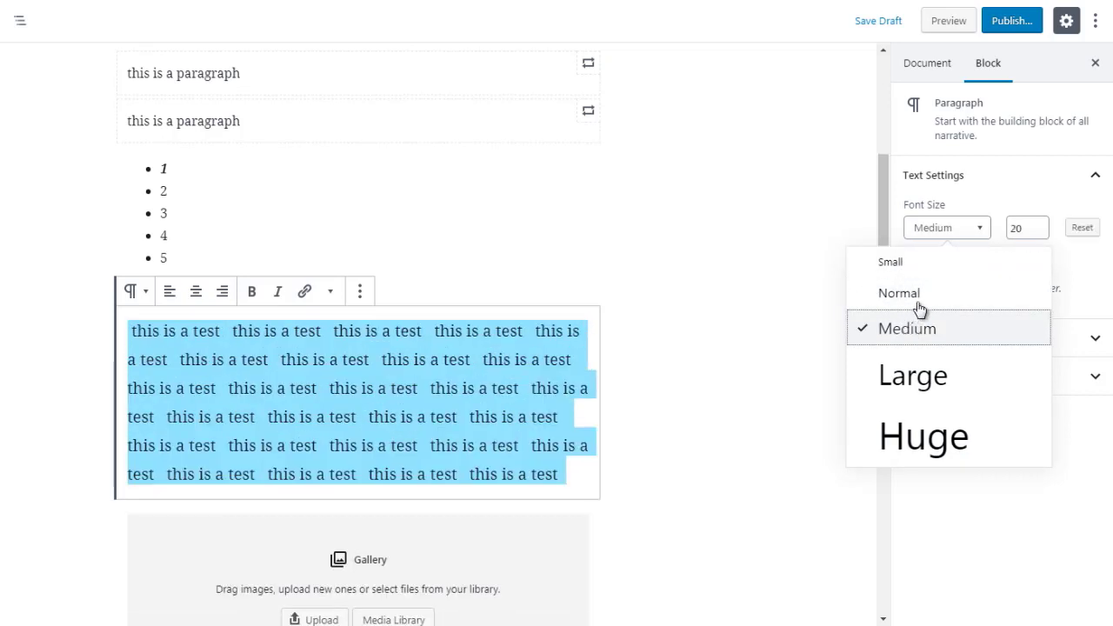
- Adjust the test paragraph's numeric font size down to 16 and up again to a custom value of 23
{"action": "left_click", "coordinate": [1040, 225]}
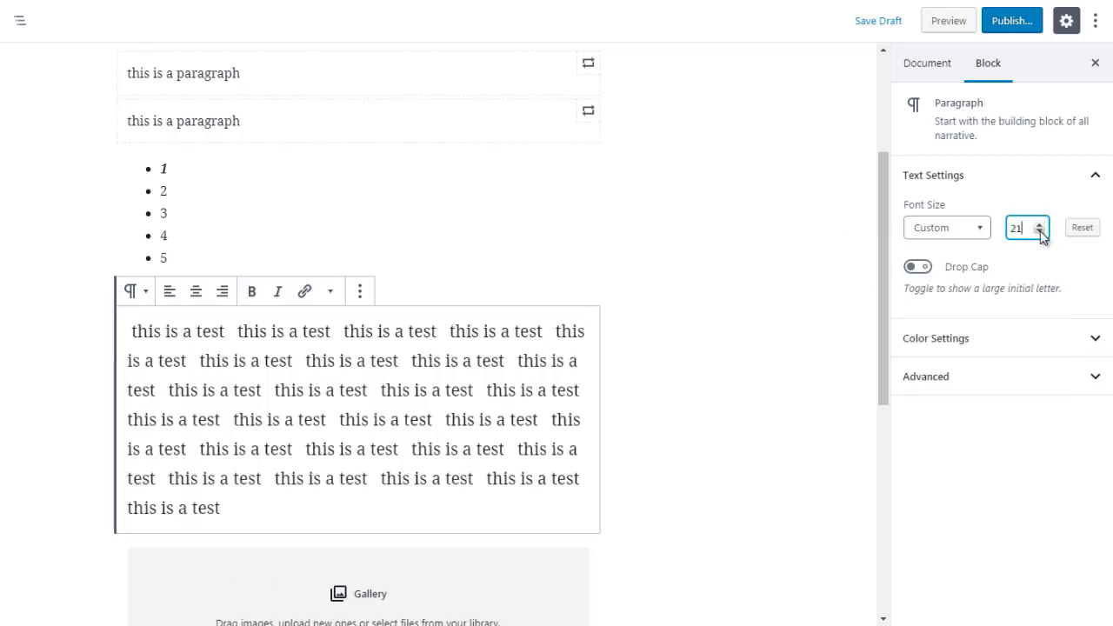
{"action": "left_click", "coordinate": [1039, 232]}
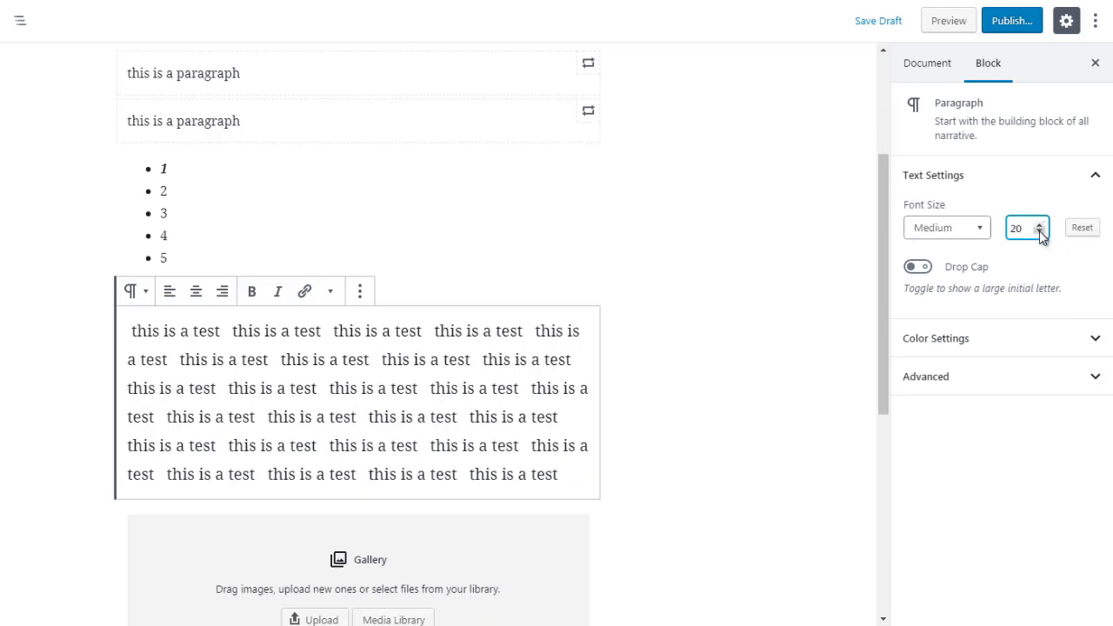
{"action": "left_click", "coordinate": [1039, 232]}
{"action": "left_click", "coordinate": [1039, 233]}
{"action": "left_click", "coordinate": [1039, 225]}
{"action": "left_click", "coordinate": [1039, 225]}
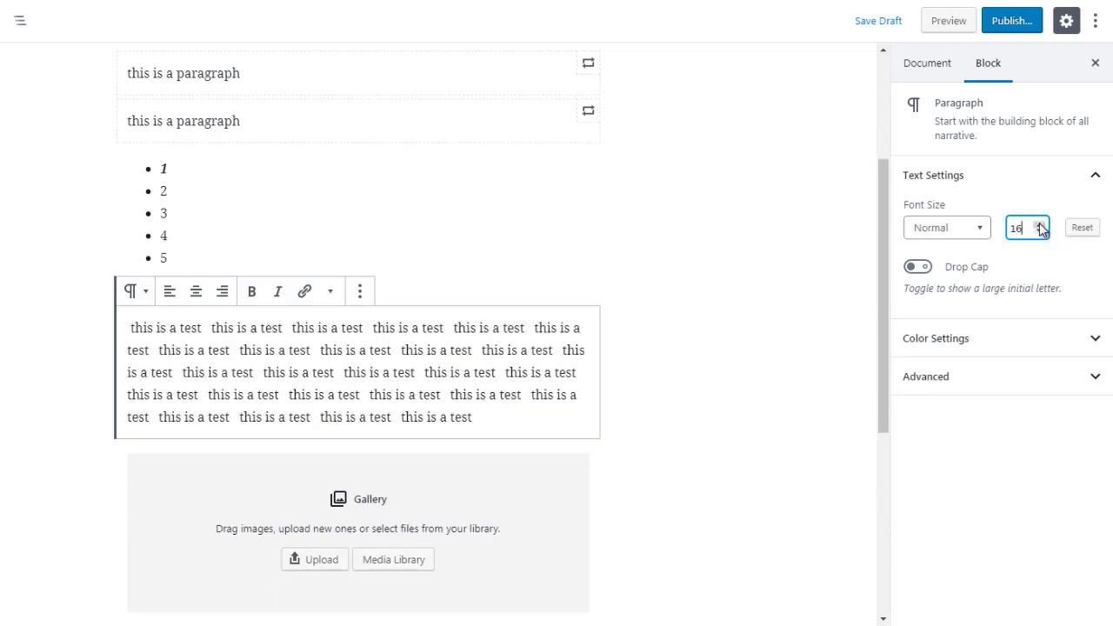
{"action": "left_click", "coordinate": [1039, 233]}
{"action": "left_click", "coordinate": [1039, 225]}
{"action": "left_click", "coordinate": [1039, 225]}
{"action": "left_click", "coordinate": [1039, 224]}
{"action": "left_click", "coordinate": [1040, 224]}
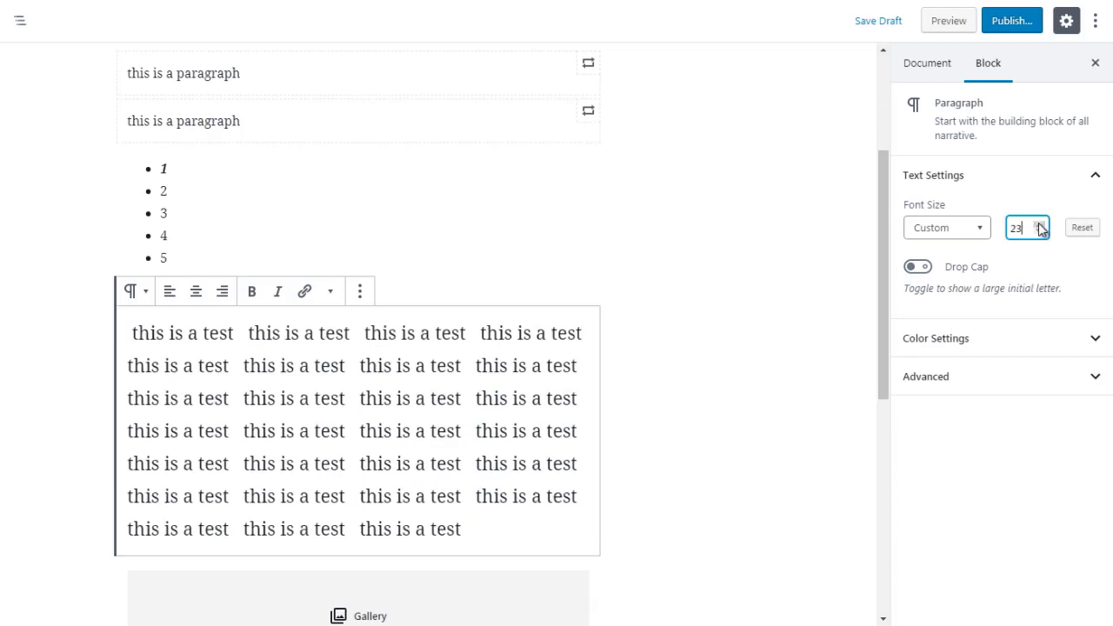
- Check the font size presets without choosing one, and raise the paragraph's custom font size to 26
{"action": "left_click", "coordinate": [981, 229]}
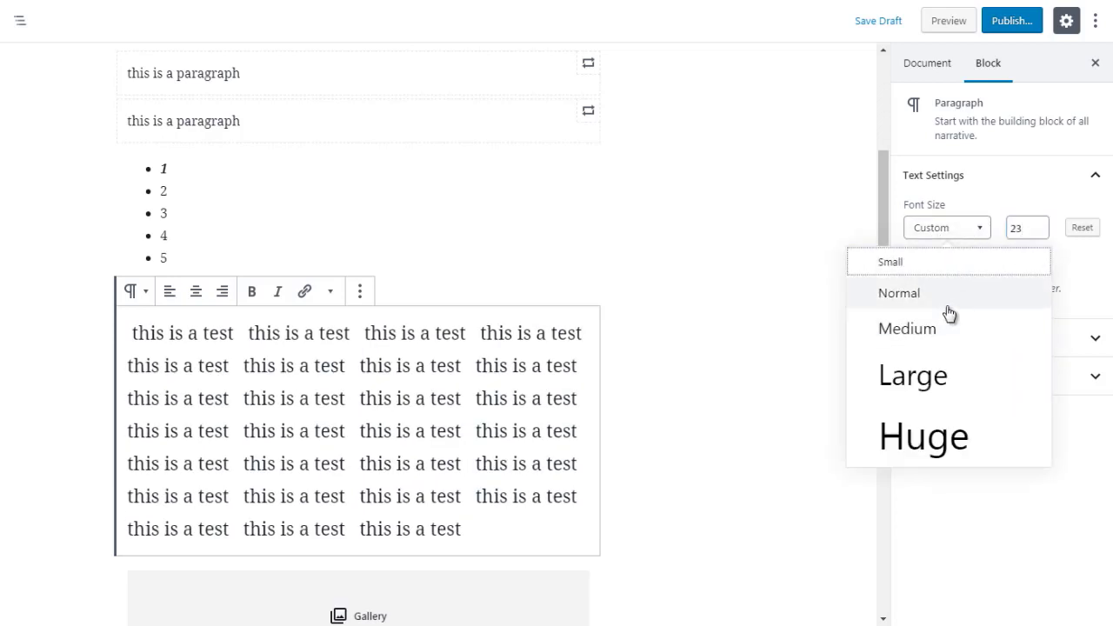
{"action": "left_click", "coordinate": [1039, 225]}
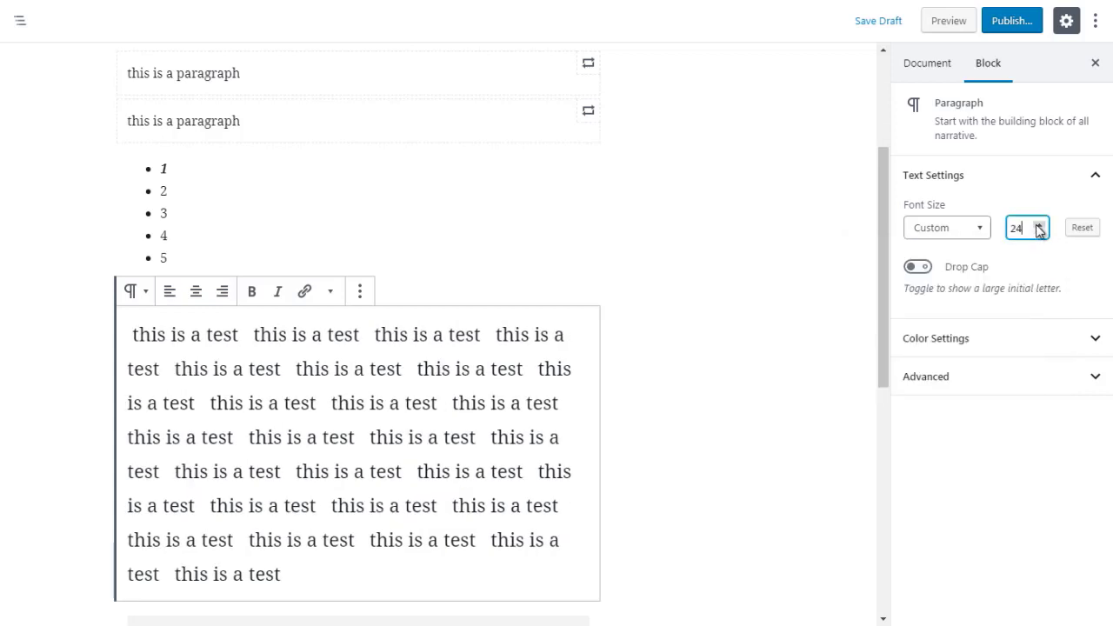
{"action": "left_click", "coordinate": [1039, 224]}
{"action": "left_click", "coordinate": [1039, 224]}
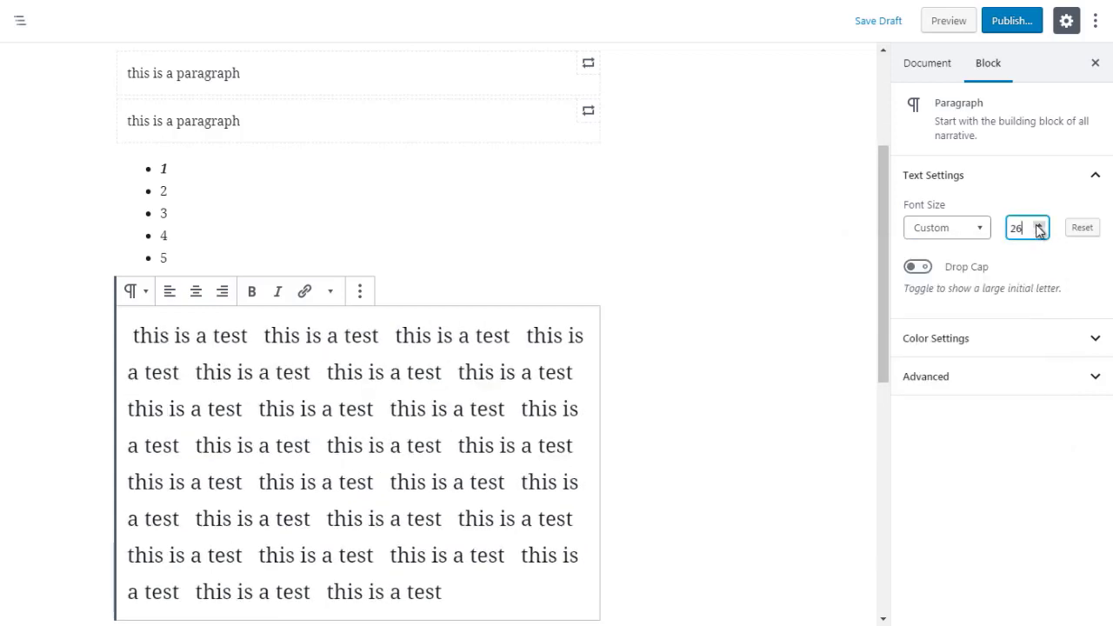
- Compare the Huge and Large font size presets on the test paragraph, ending with Huge
{"action": "left_click", "coordinate": [957, 229]}
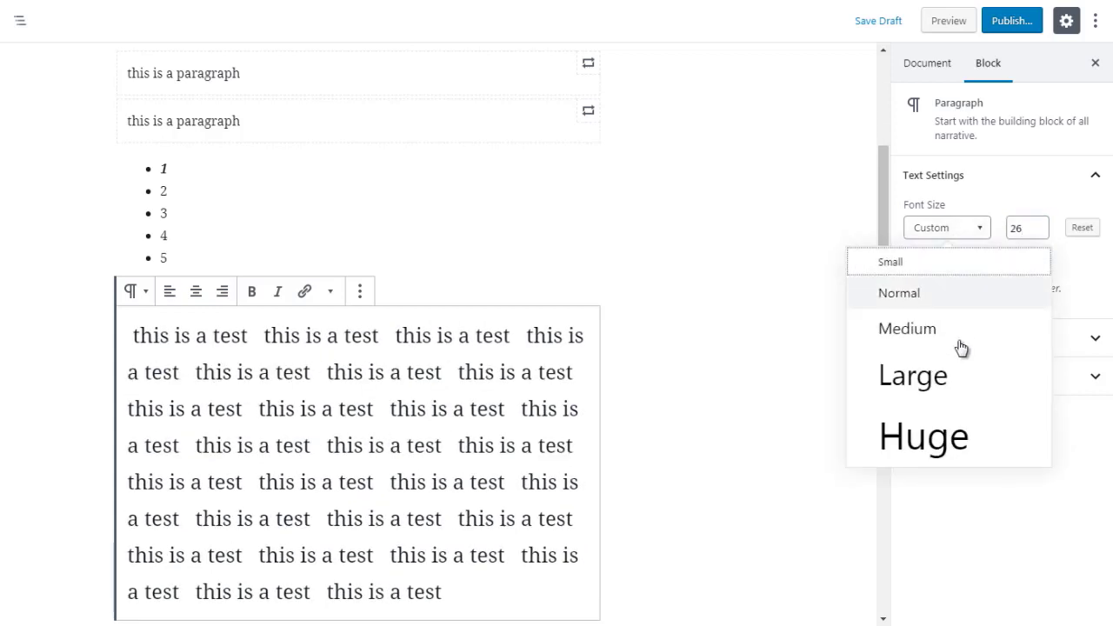
{"action": "left_click", "coordinate": [956, 427]}
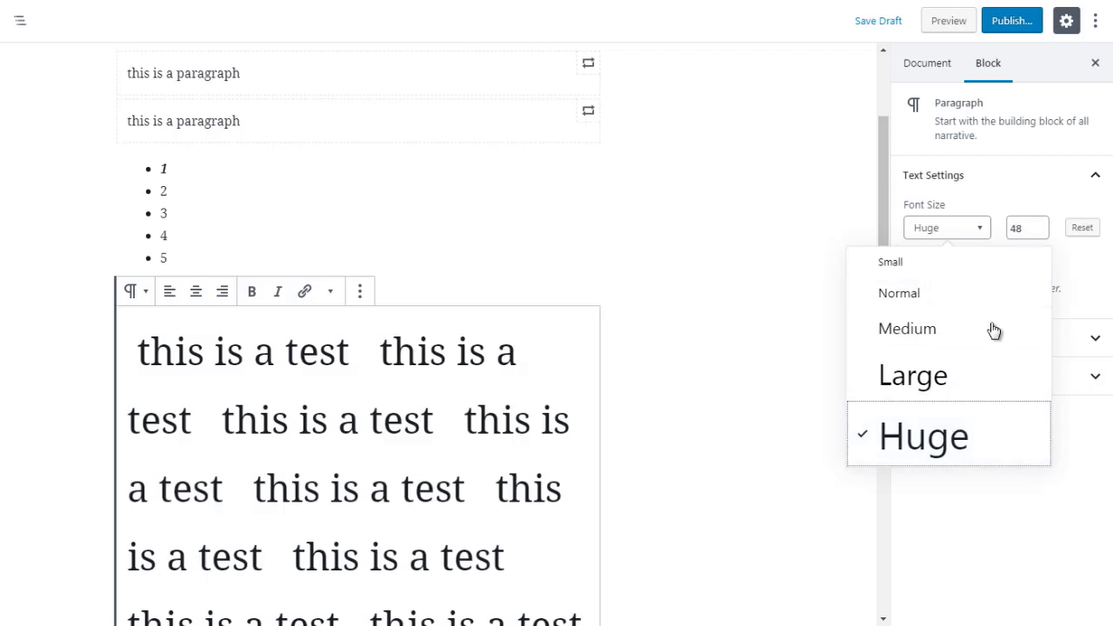
{"action": "left_click", "coordinate": [935, 391]}
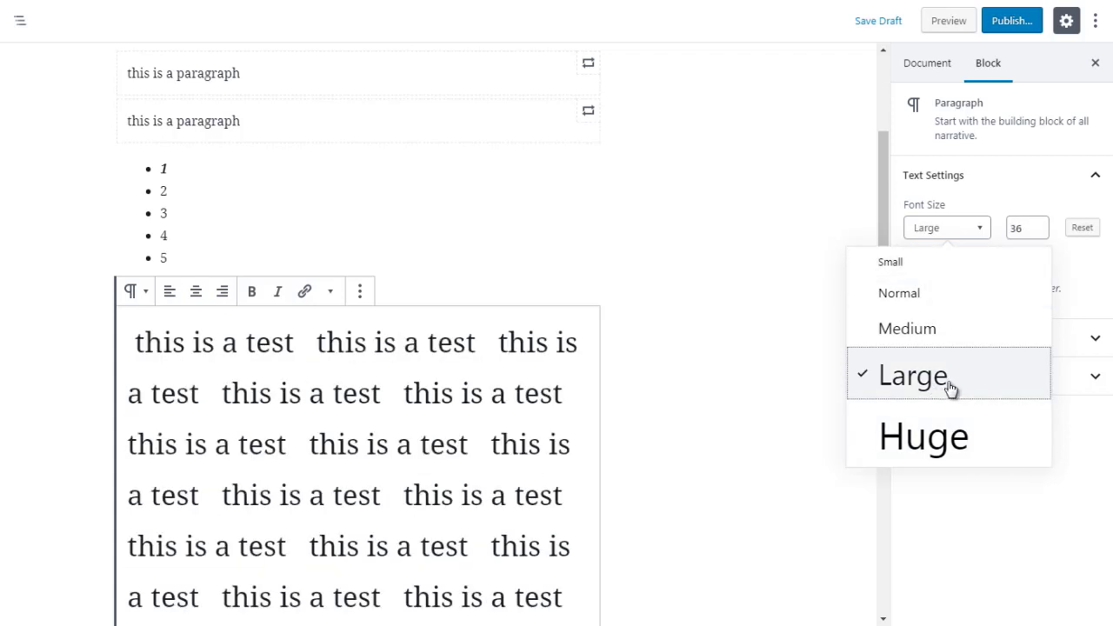
{"action": "left_click", "coordinate": [938, 457]}
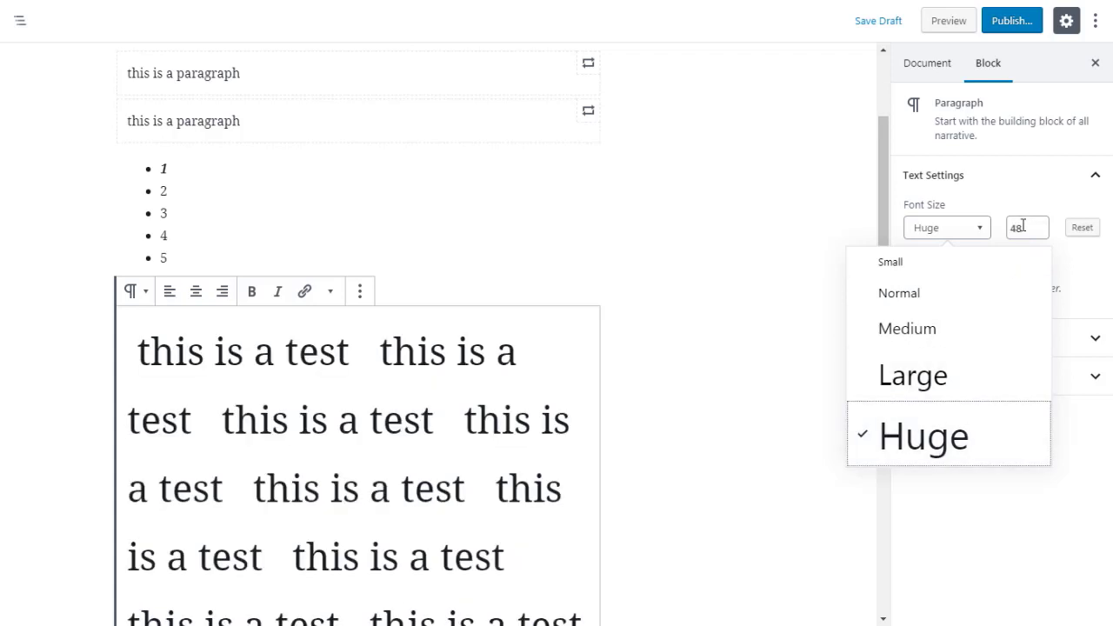
- Set a custom font size of 39 for the test paragraph
{"action": "left_click", "coordinate": [1024, 228]}
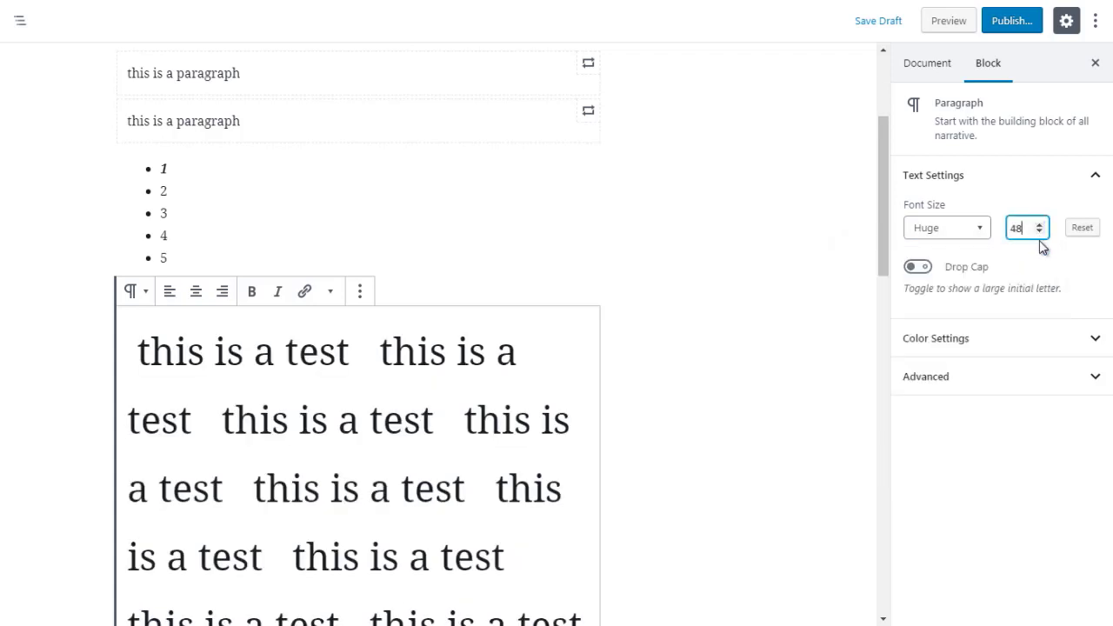
{"action": "left_click", "coordinate": [1040, 231]}
{"action": "left_click", "coordinate": [1040, 231]}
{"action": "left_click", "coordinate": [1039, 232]}
{"action": "left_click", "coordinate": [1039, 231]}
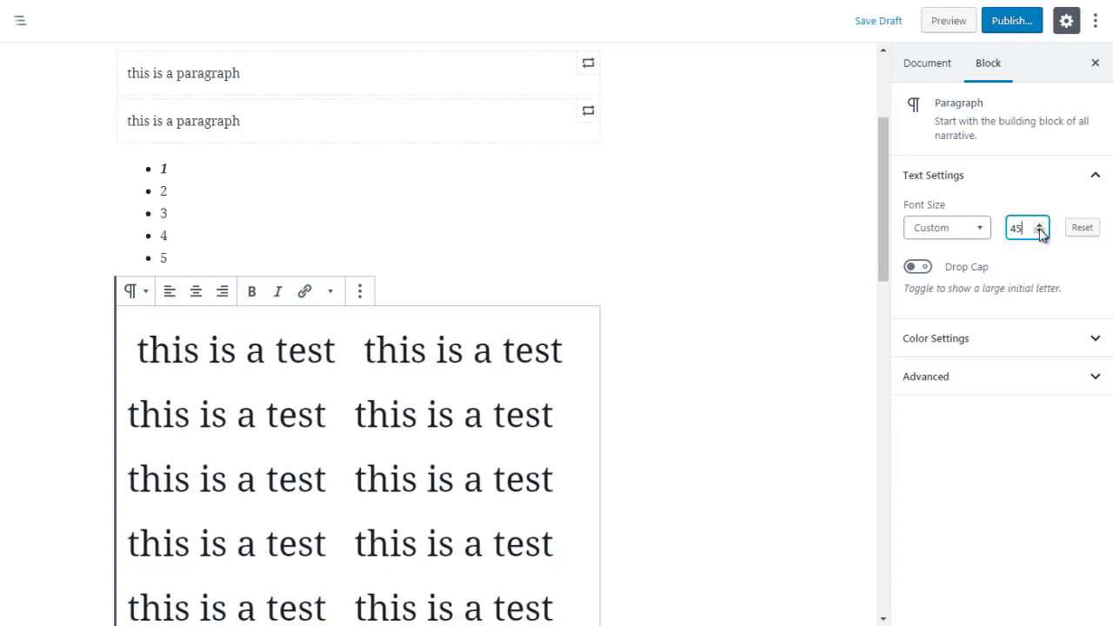
{"action": "left_click", "coordinate": [1039, 232]}
{"action": "left_click", "coordinate": [1039, 231]}
{"action": "left_click", "coordinate": [1039, 231]}
{"action": "left_click", "coordinate": [1040, 232]}
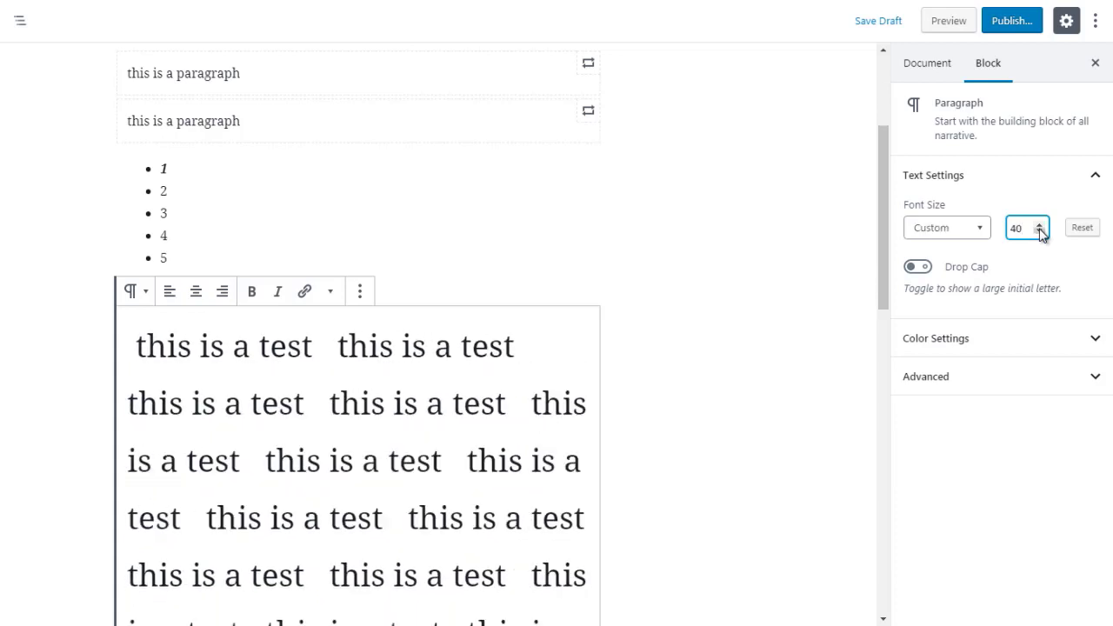
{"action": "left_click", "coordinate": [1039, 231]}
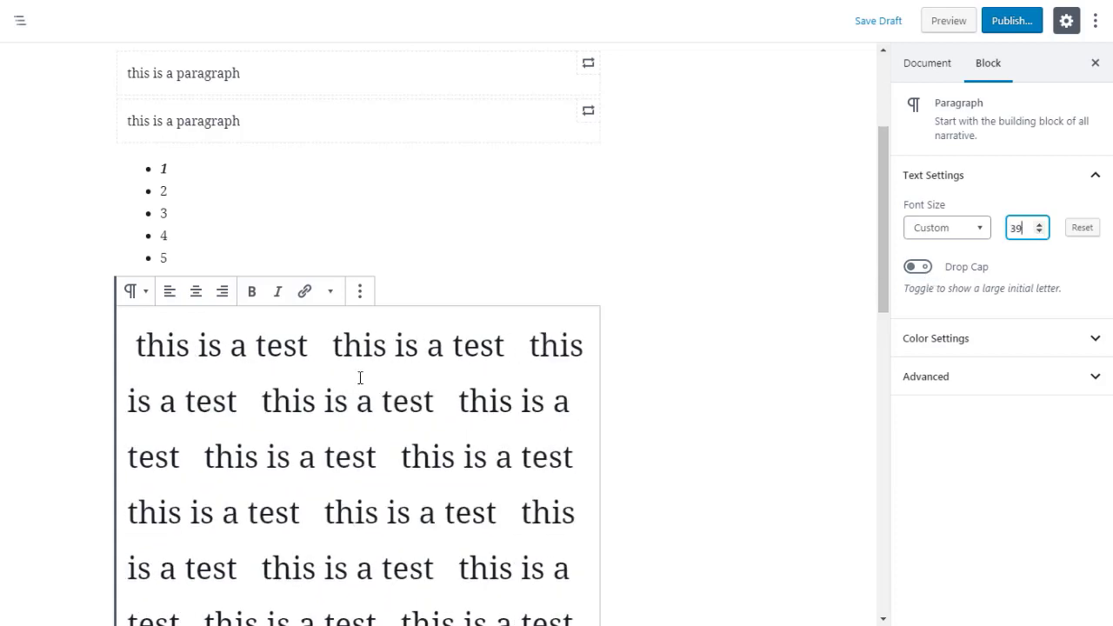
- Enable the Drop Cap option for the test paragraph and return to editing its text
{"action": "left_click_drag", "start_coordinate": [145, 348], "coordinate": [134, 351]}
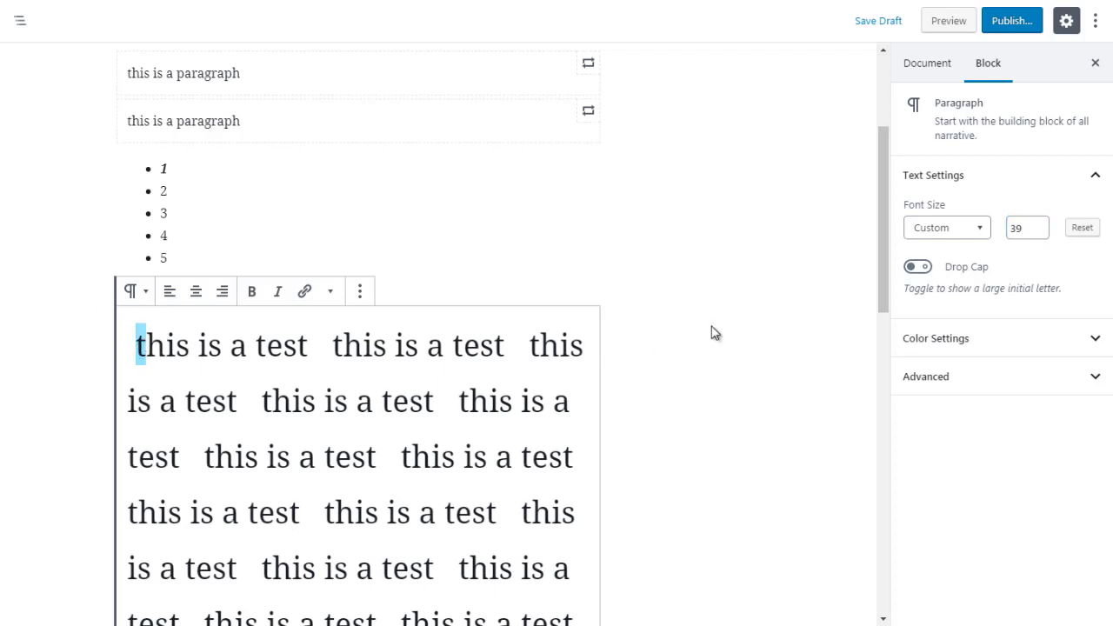
{"action": "left_click", "coordinate": [919, 268]}
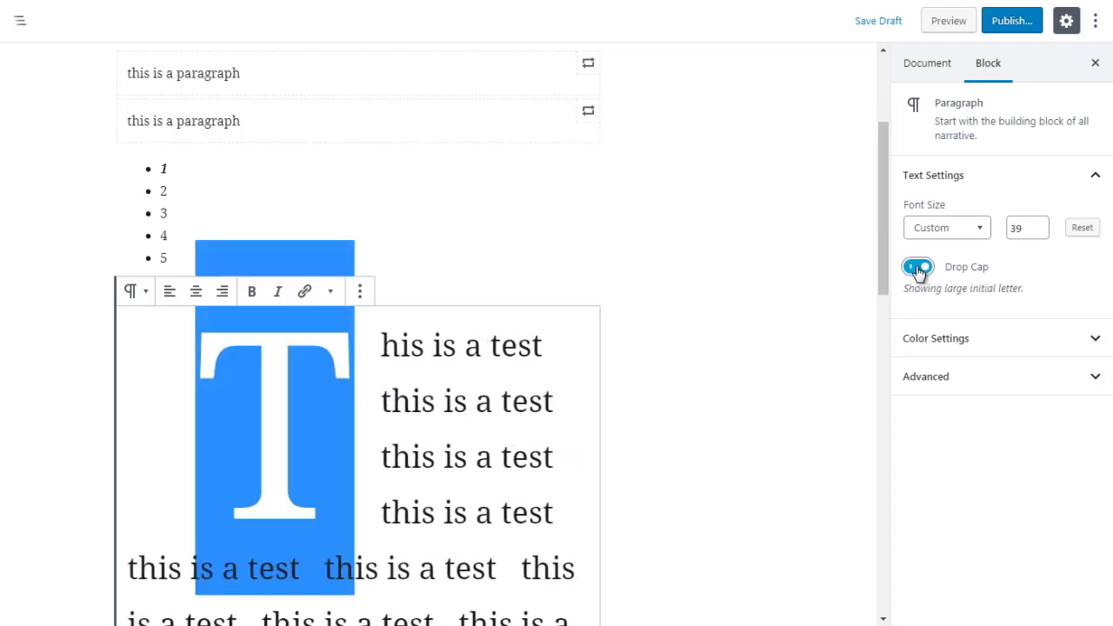
{"action": "left_click", "coordinate": [374, 406]}
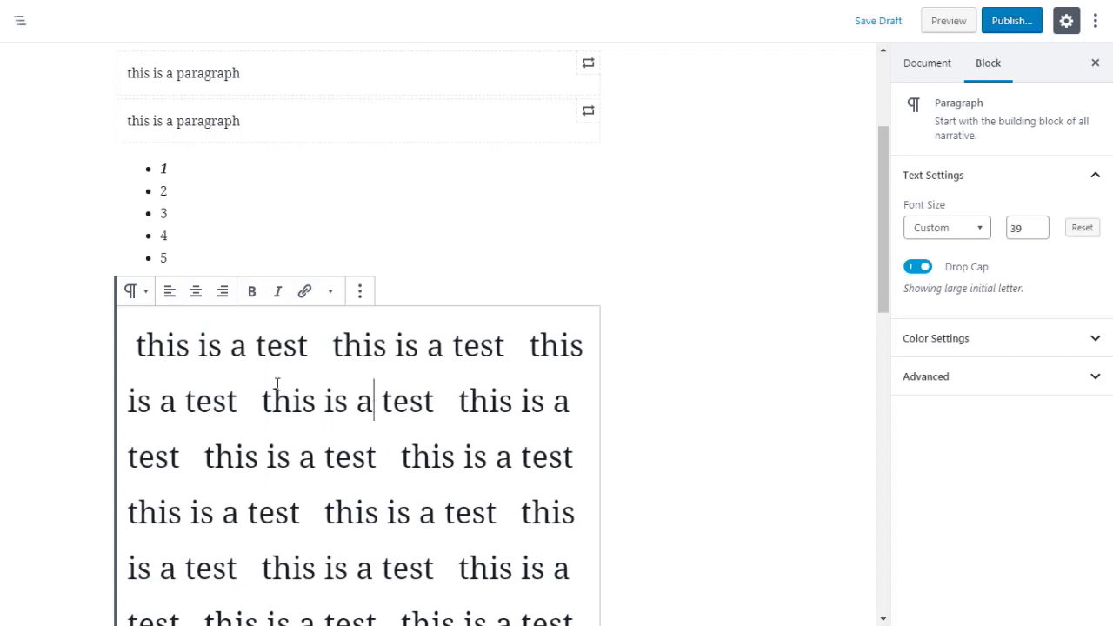
- Select the first letter of the test paragraph and open the paragraph's color settings
{"action": "left_click_drag", "start_coordinate": [144, 347], "coordinate": [131, 347]}
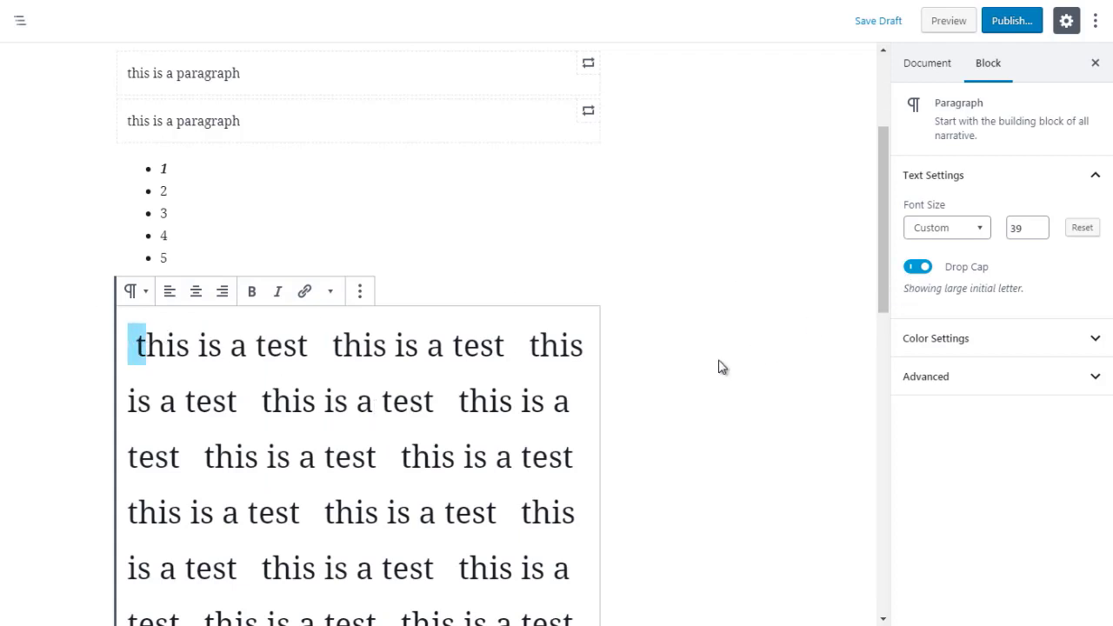
{"action": "left_click", "coordinate": [410, 380]}
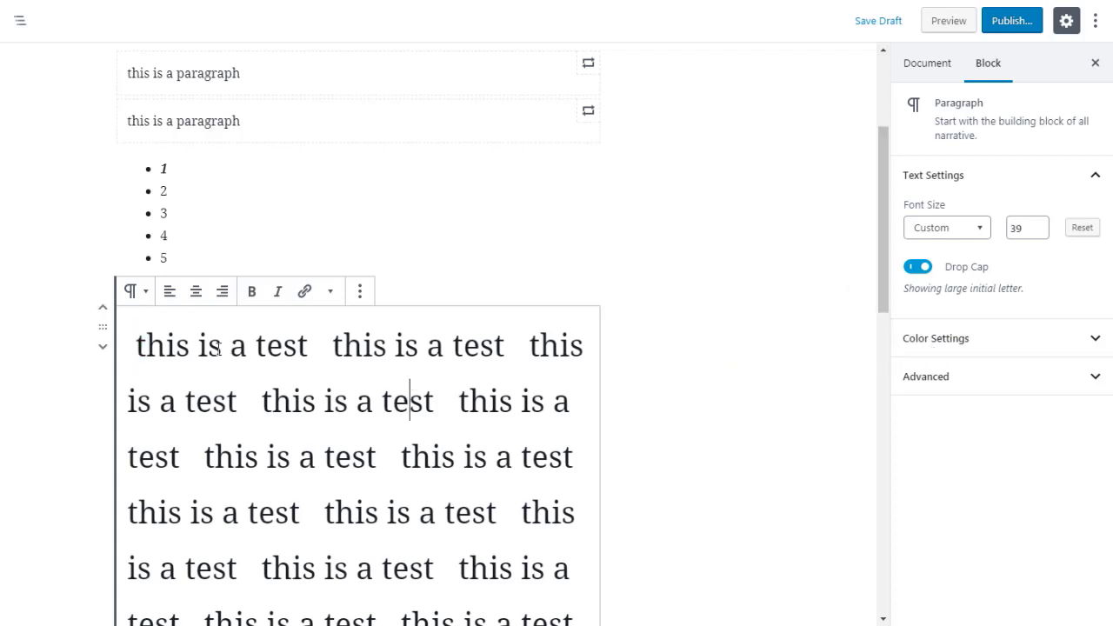
{"action": "left_click", "coordinate": [132, 343], "text": "shift"}
{"action": "left_click", "coordinate": [929, 347]}
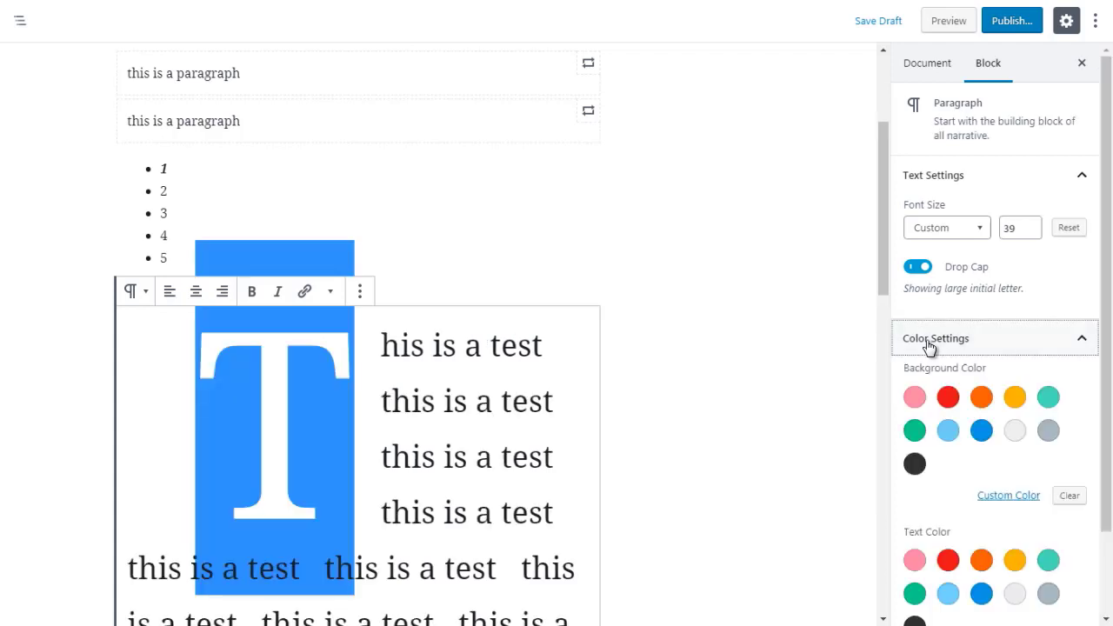
- Try pink, orange, light gray and red background colors on the test paragraph, ending with light gray
{"action": "left_click", "coordinate": [915, 398]}
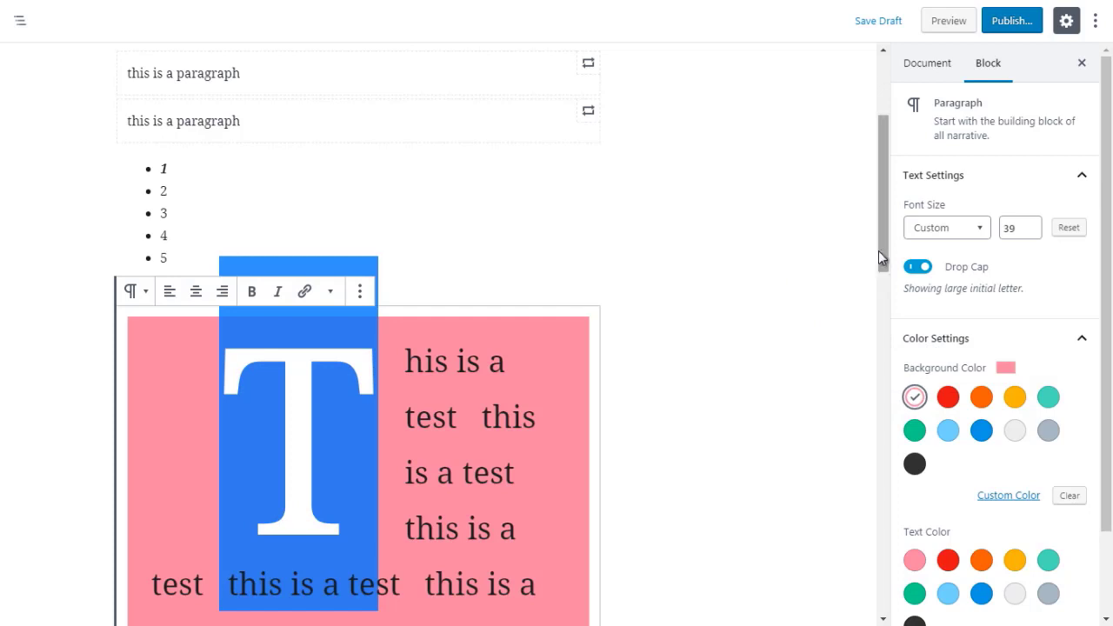
{"action": "left_click_drag", "start_coordinate": [879, 252], "coordinate": [884, 321]}
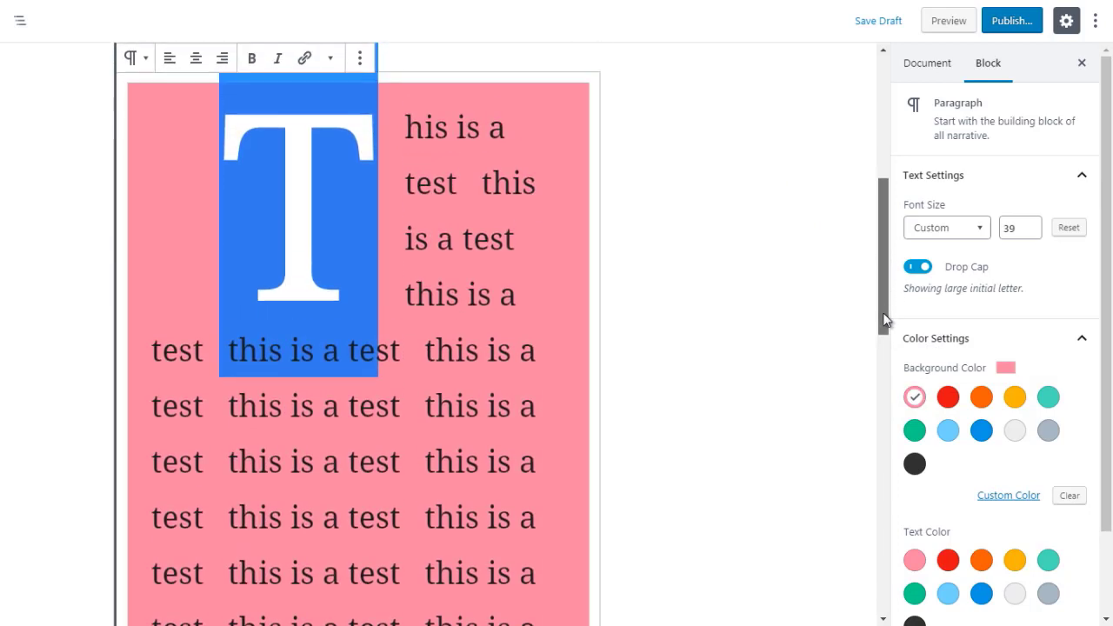
{"action": "left_click", "coordinate": [983, 400]}
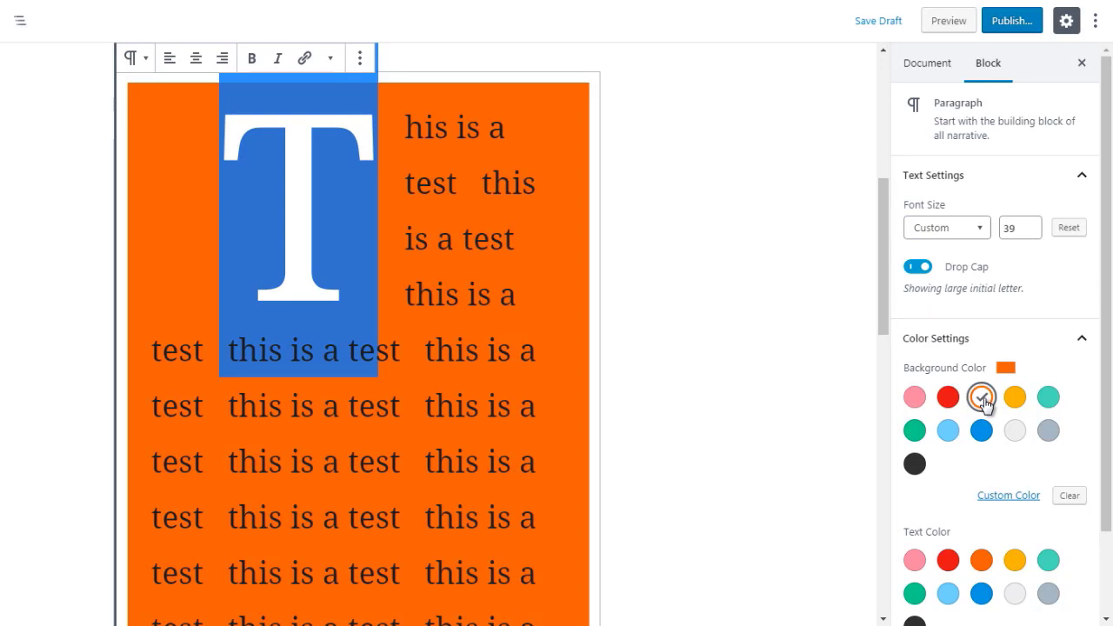
{"action": "left_click", "coordinate": [1016, 433]}
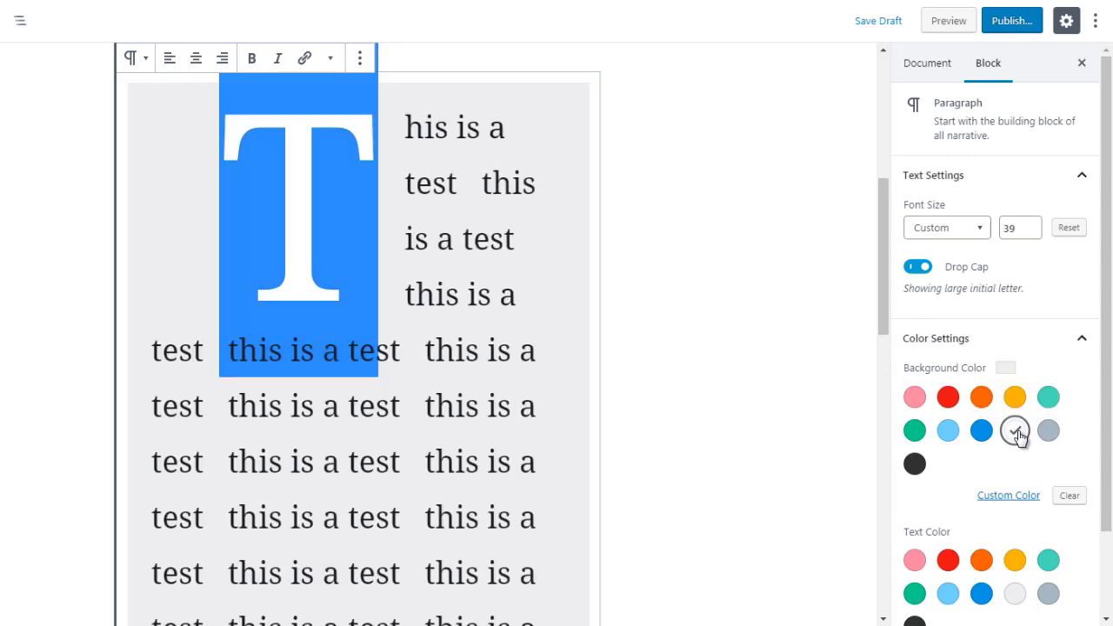
{"action": "left_click", "coordinate": [916, 403]}
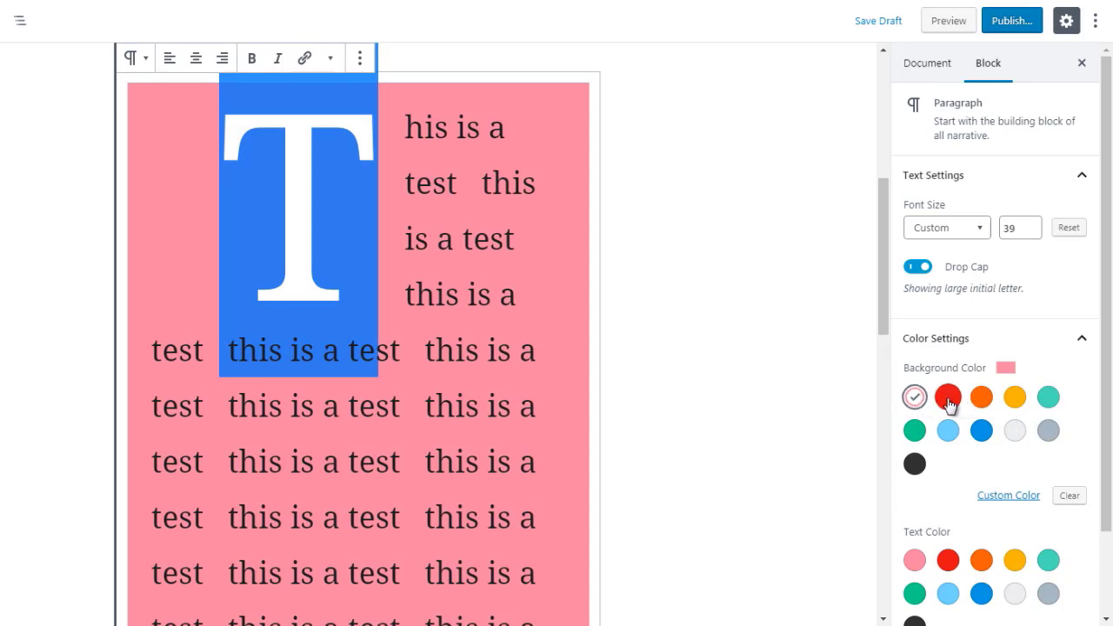
{"action": "left_click", "coordinate": [948, 402]}
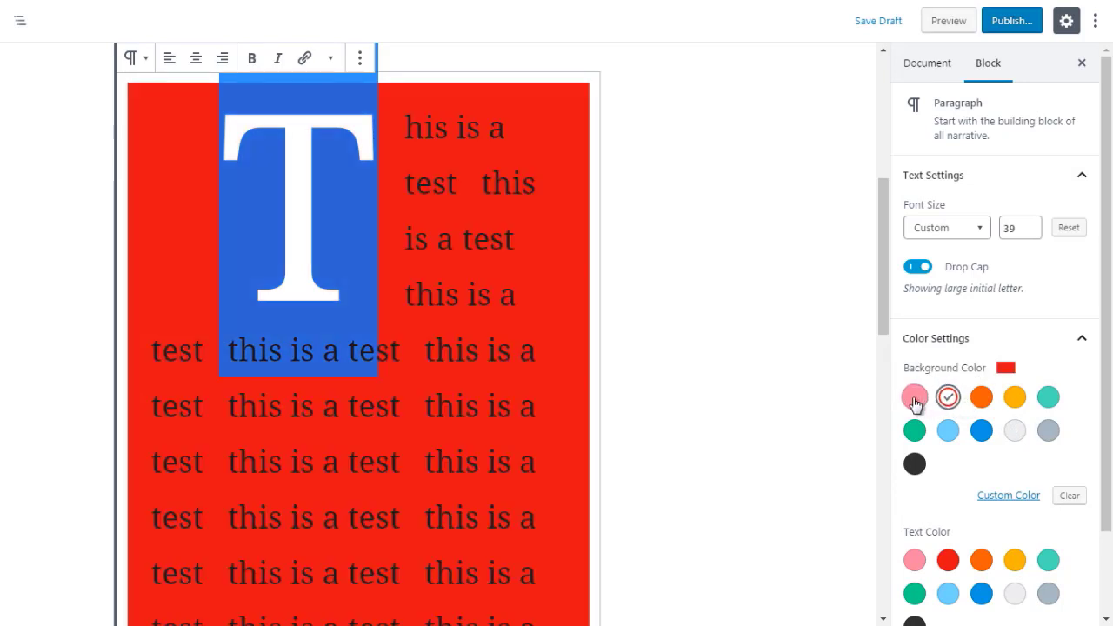
{"action": "left_click", "coordinate": [914, 401]}
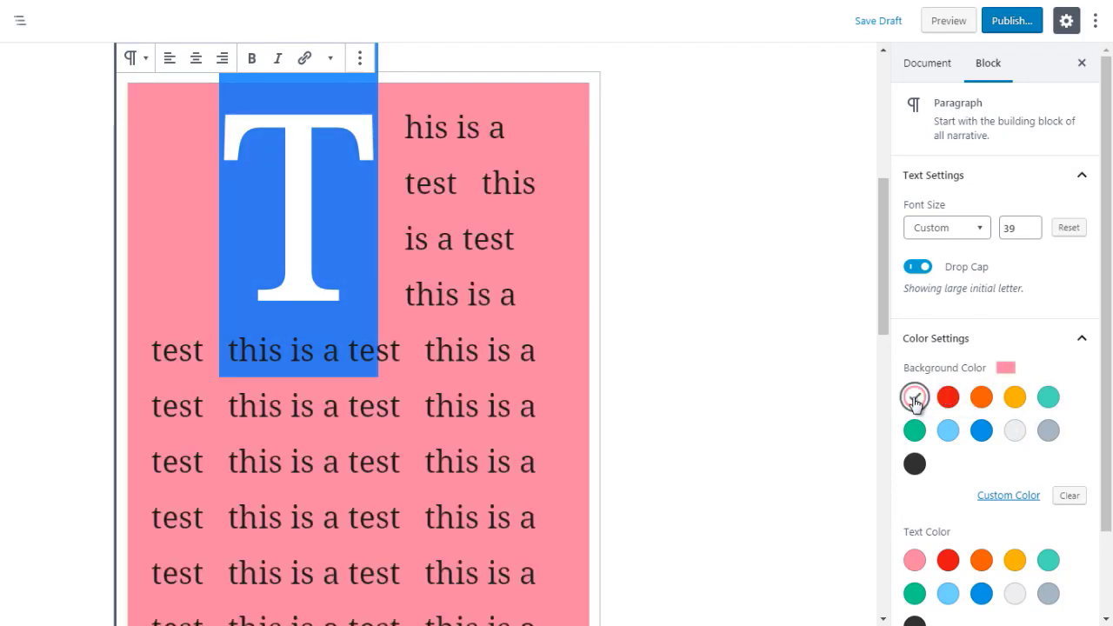
{"action": "left_click", "coordinate": [1016, 430]}
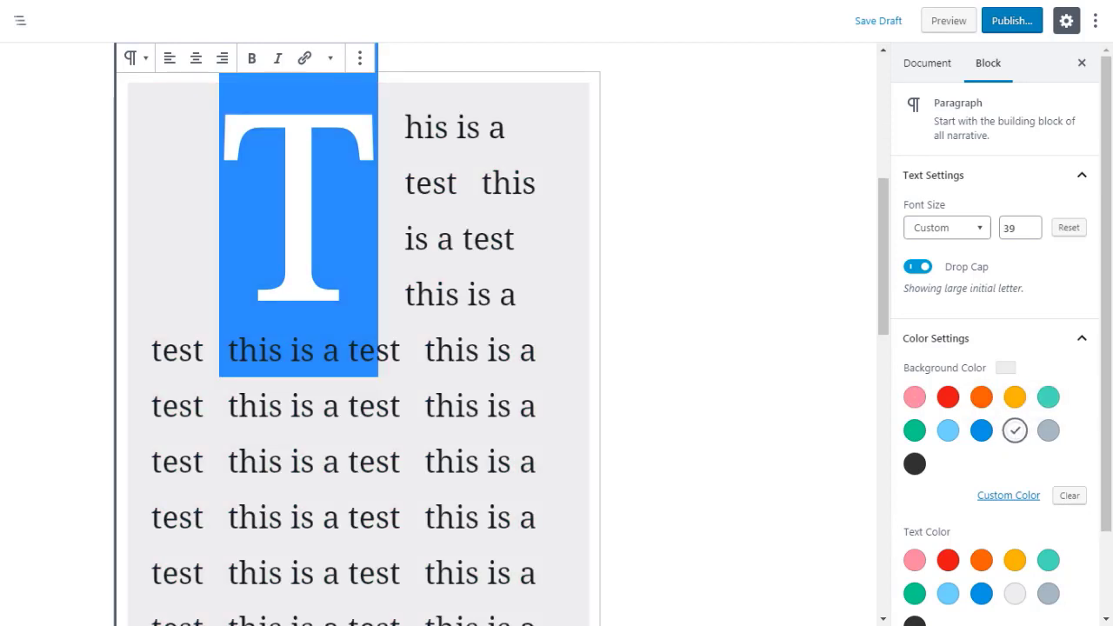
- Try red and then blue as the preset text color of the test paragraph
{"action": "scroll", "coordinate": [1109, 354], "scroll_direction": "down", "scroll_amount": 1}
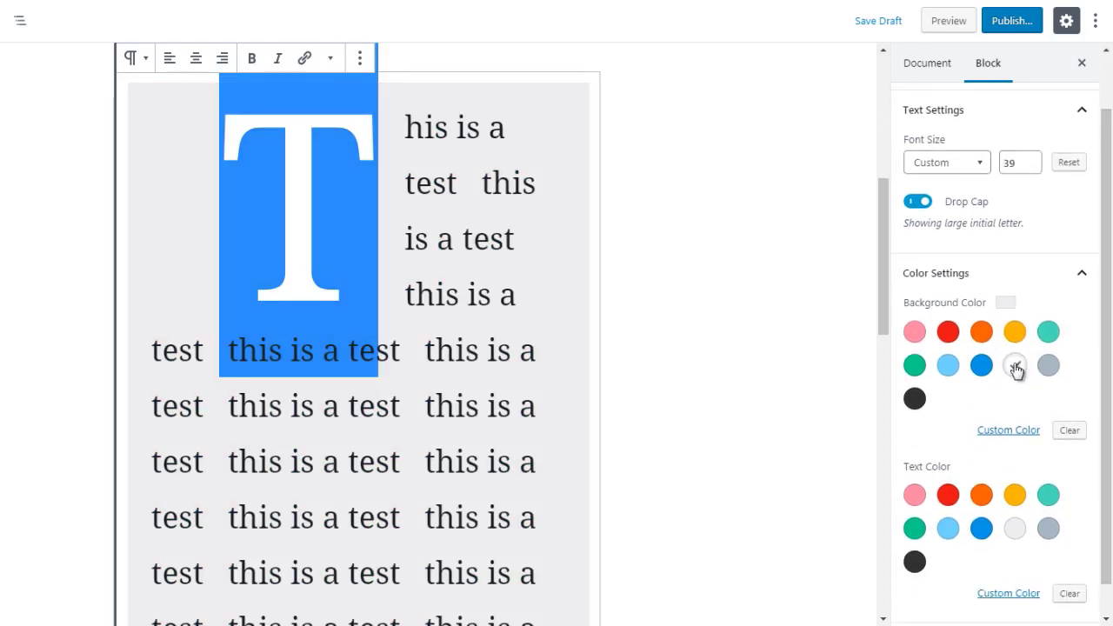
{"action": "left_click", "coordinate": [945, 499]}
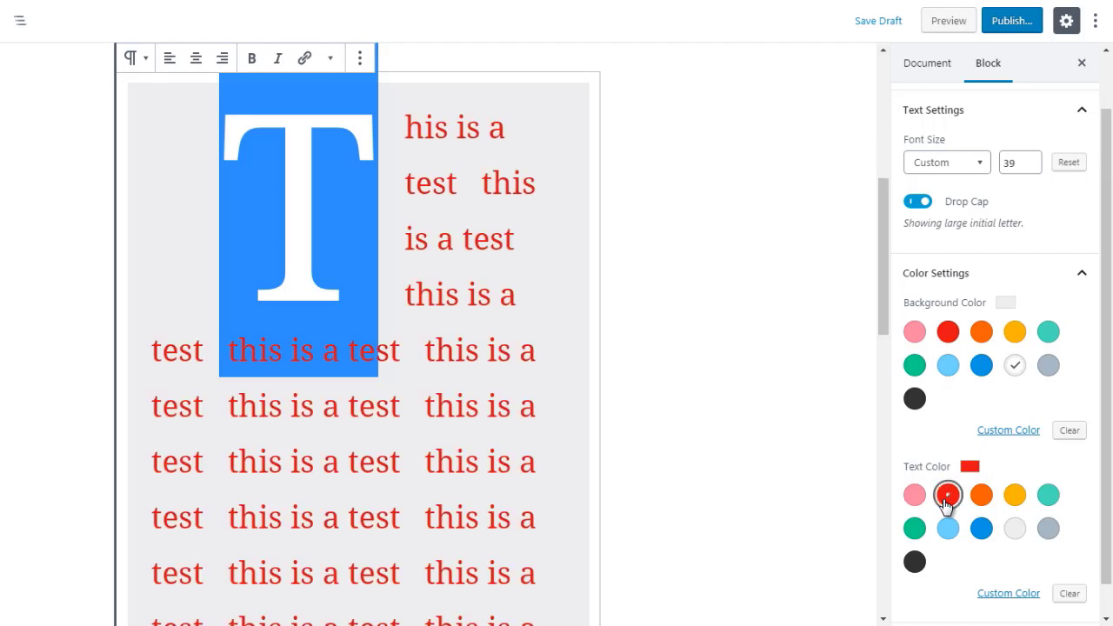
{"action": "left_click", "coordinate": [974, 531]}
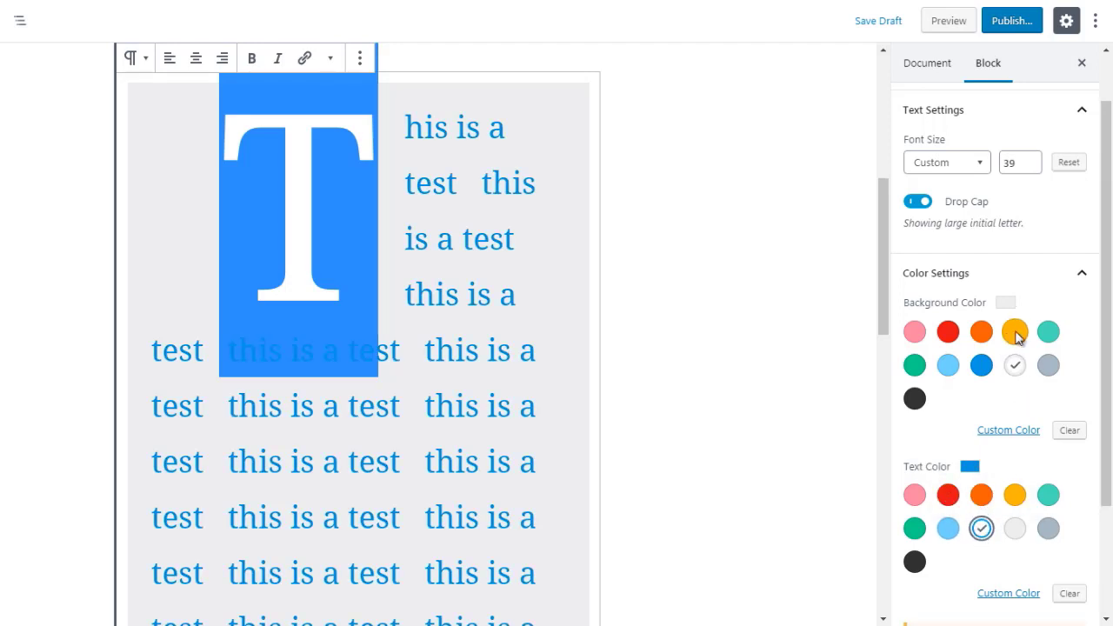
- Clear the test paragraph's background color and apply a custom very light blue, #f7fdff
{"action": "left_click_drag", "start_coordinate": [1109, 348], "coordinate": [1109, 448]}
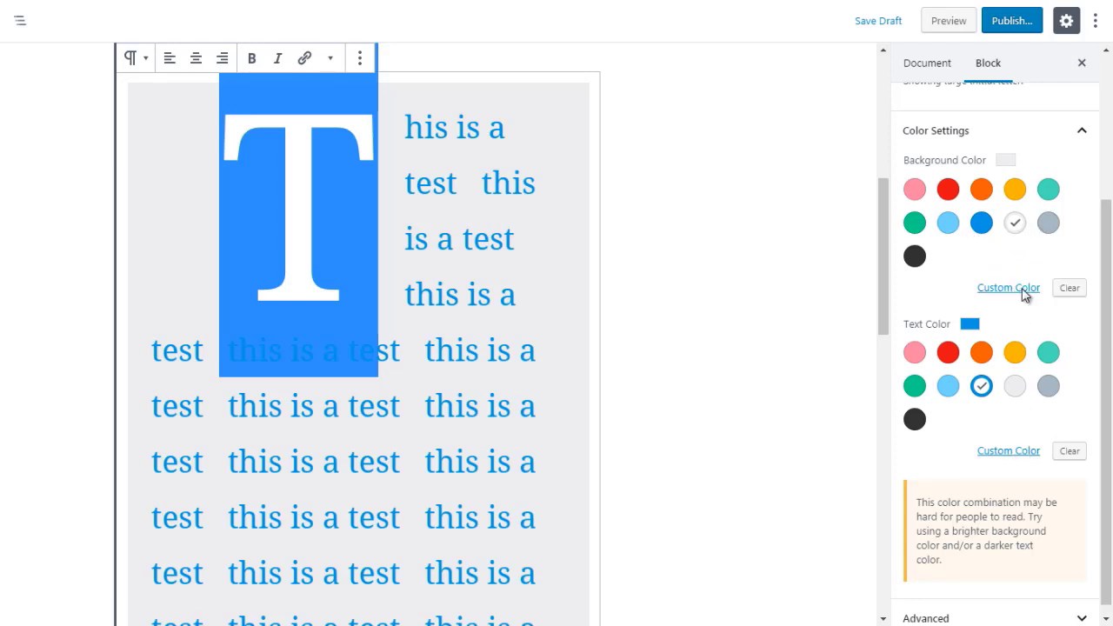
{"action": "left_click", "coordinate": [1072, 290]}
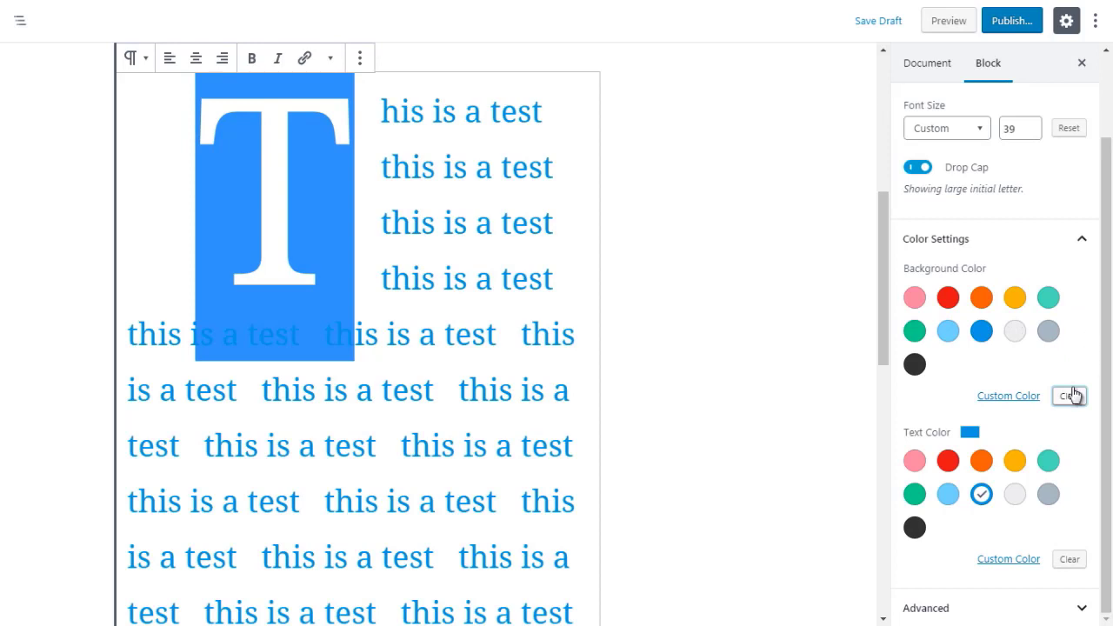
{"action": "left_click", "coordinate": [1005, 399]}
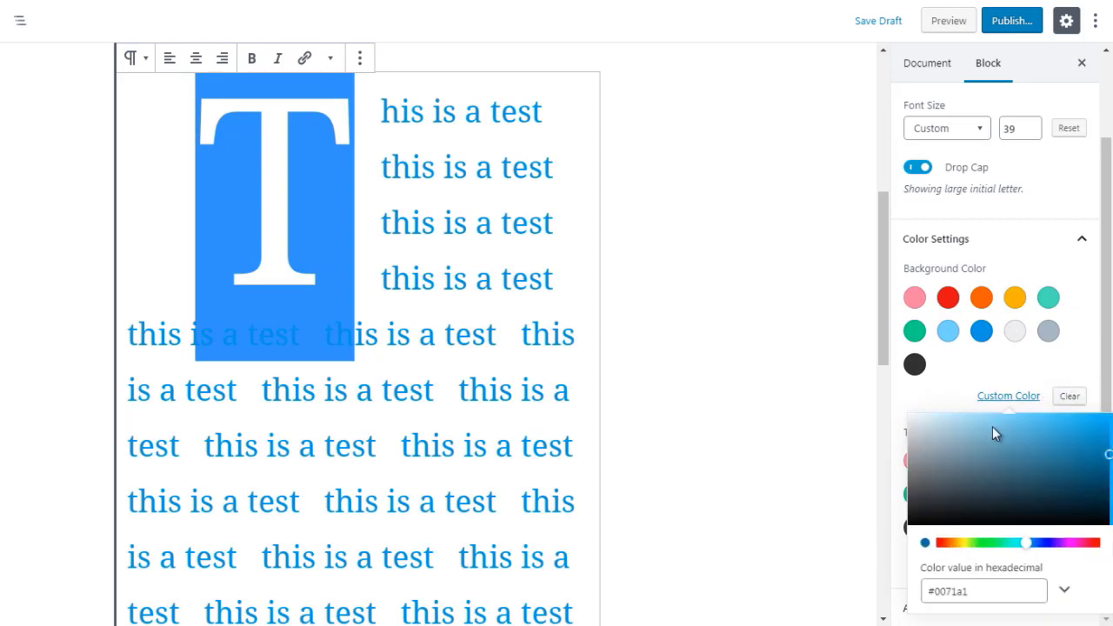
{"action": "mouse_move", "coordinate": [992, 427]}
{"action": "left_mouse_down"}
{"action": "mouse_move", "coordinate": [967, 435]}
{"action": "mouse_move", "coordinate": [1009, 448]}
{"action": "mouse_move", "coordinate": [1006, 417]}
{"action": "mouse_move", "coordinate": [1068, 426]}
{"action": "left_mouse_up"}
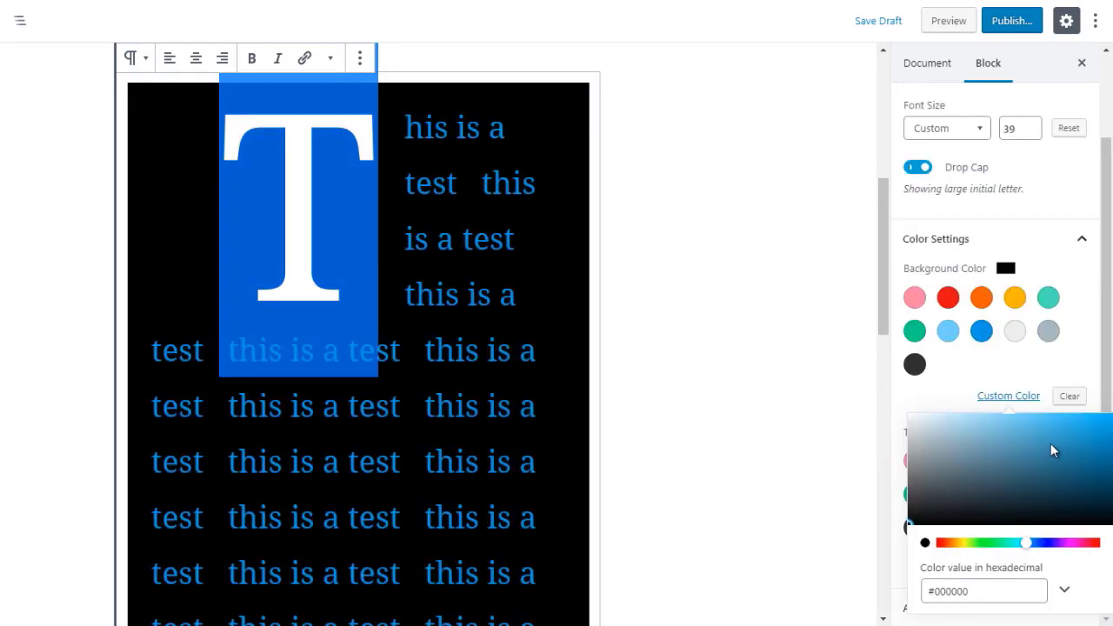
{"action": "left_click_drag", "start_coordinate": [958, 432], "coordinate": [924, 425]}
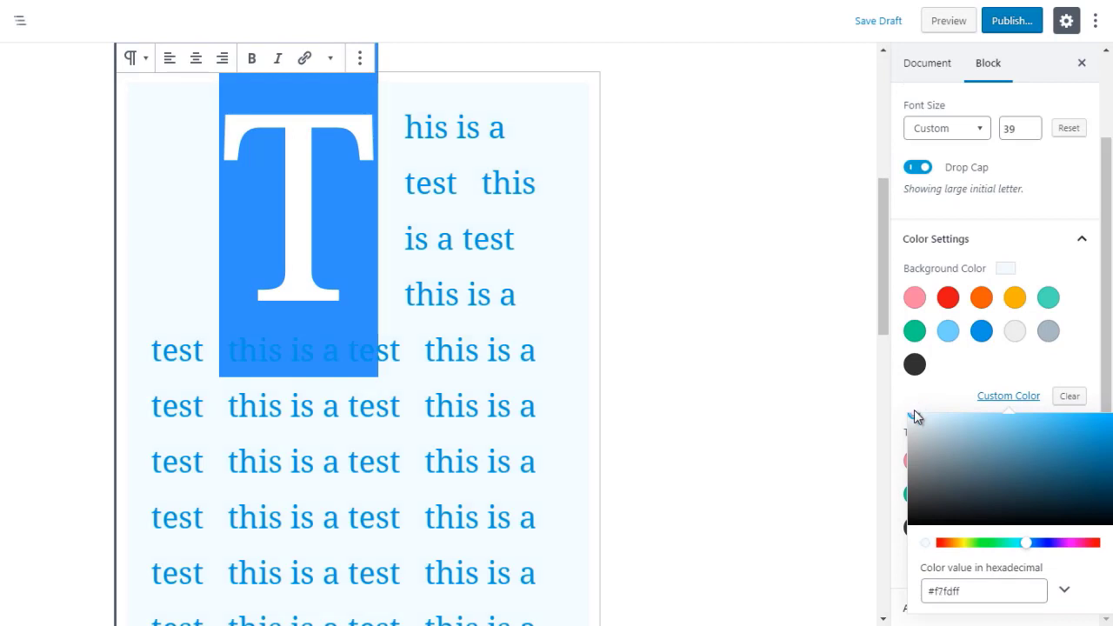
{"action": "left_click", "coordinate": [914, 409]}
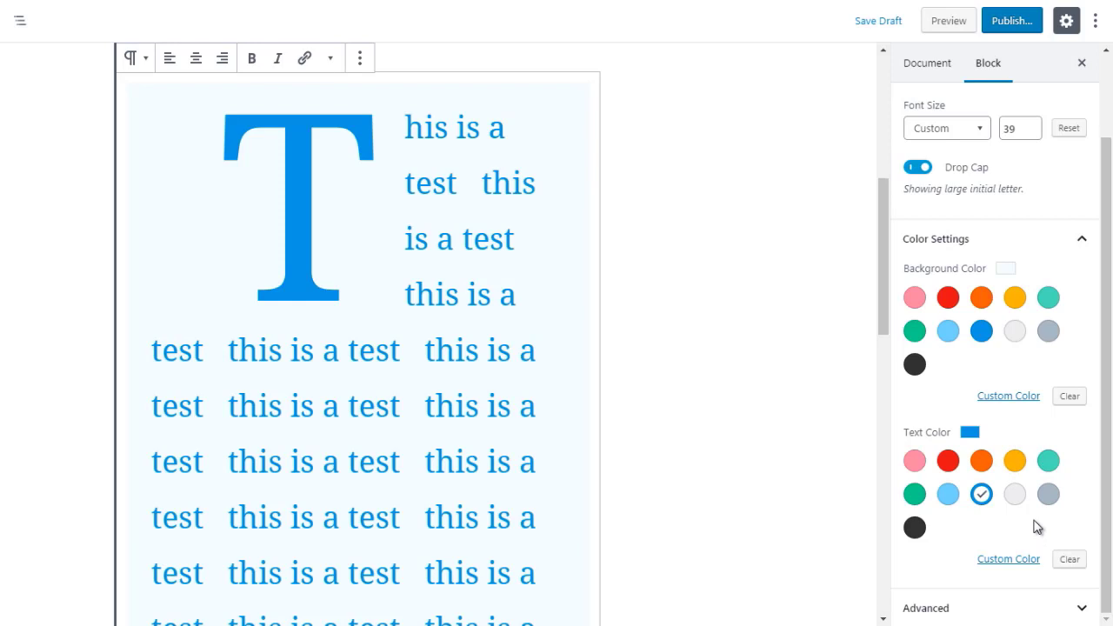
- Set a custom text color of very dark navy for the test paragraph
{"action": "left_click", "coordinate": [1005, 558]}
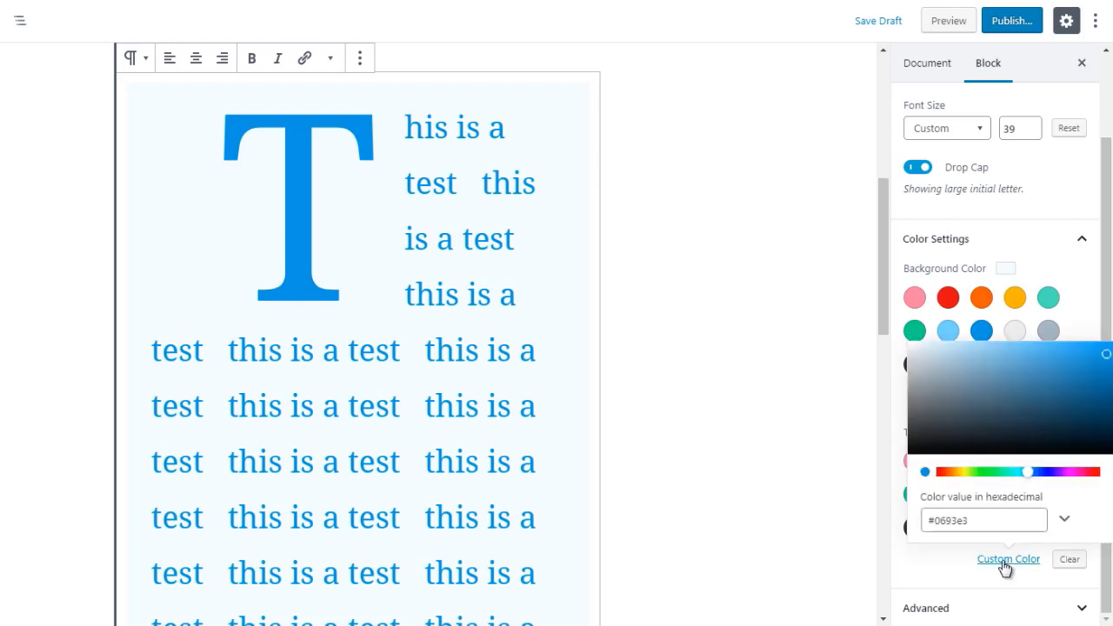
{"action": "left_click", "coordinate": [1018, 381]}
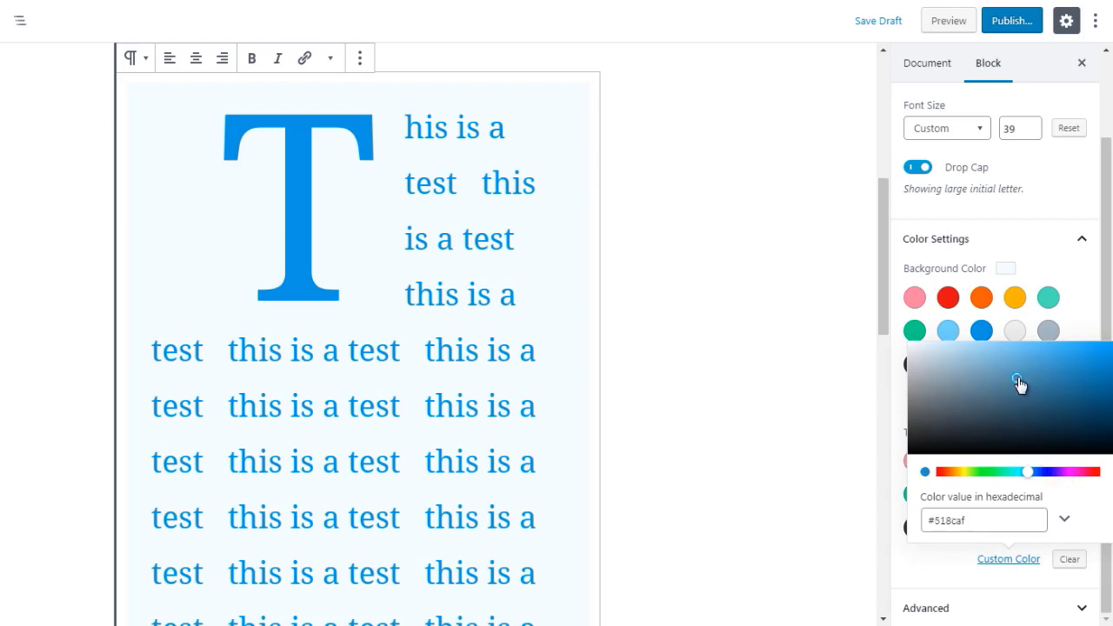
{"action": "left_click", "coordinate": [1087, 438]}
{"action": "left_click", "coordinate": [1084, 323]}
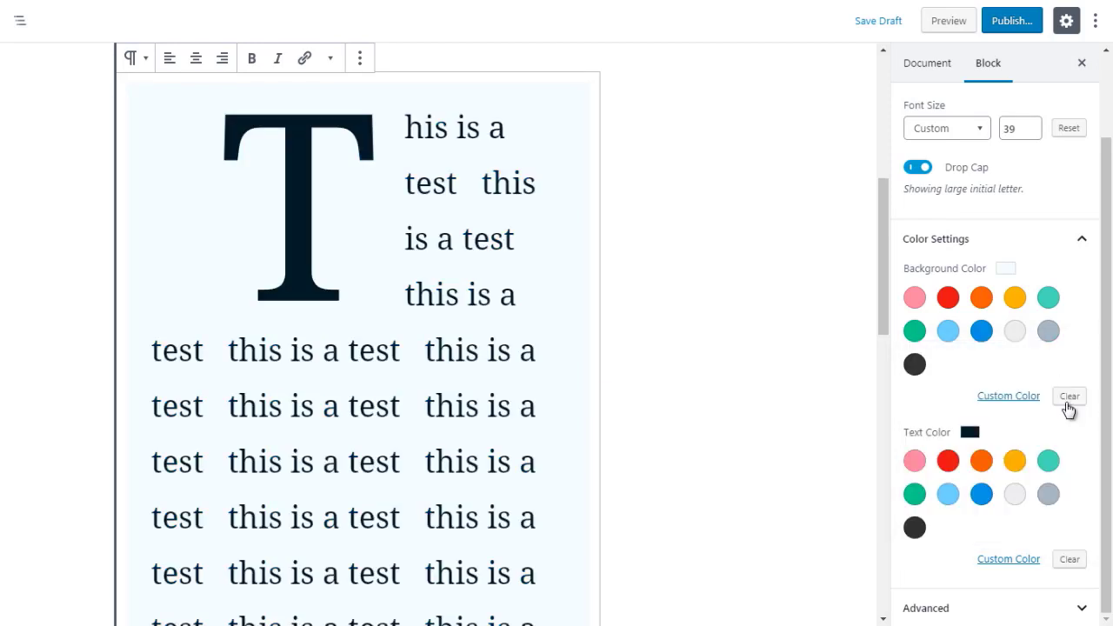
{"action": "left_click_drag", "start_coordinate": [1103, 418], "coordinate": [1009, 535]}
- Check the Additional CSS Class option in the paragraph's advanced settings, leaving it empty
{"action": "left_click", "coordinate": [925, 606]}
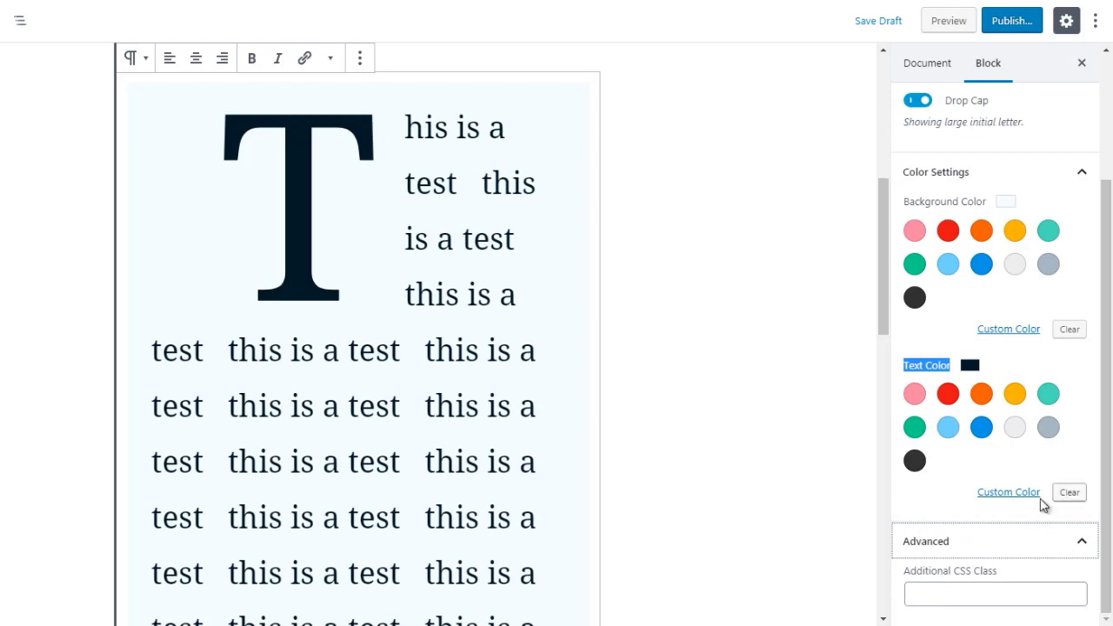
{"action": "left_click", "coordinate": [966, 590]}
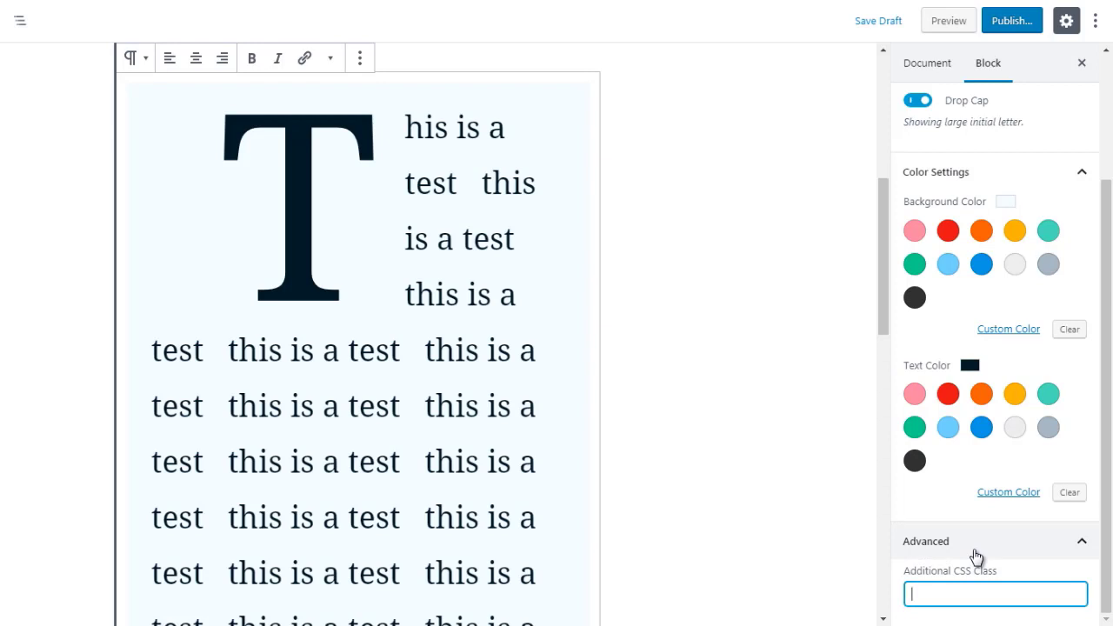
{"action": "left_click", "coordinate": [975, 548]}
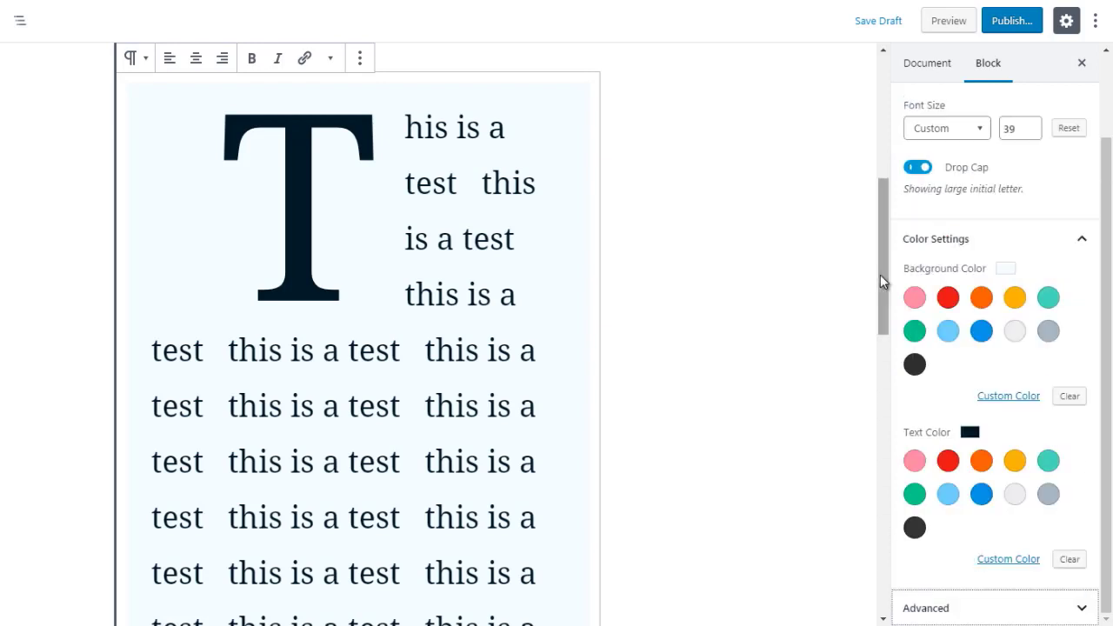
- Browse the Most Used and Common Blocks for the spot between the test paragraph and the gallery, without inserting any
{"action": "left_click_drag", "start_coordinate": [880, 275], "coordinate": [862, 465]}
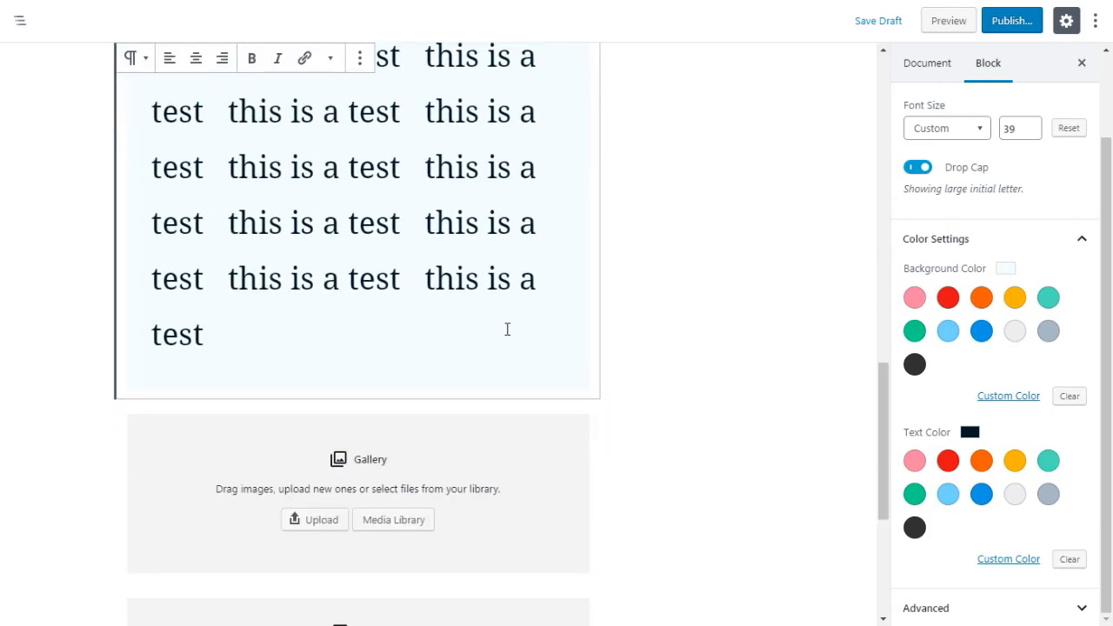
{"action": "left_click", "coordinate": [642, 358]}
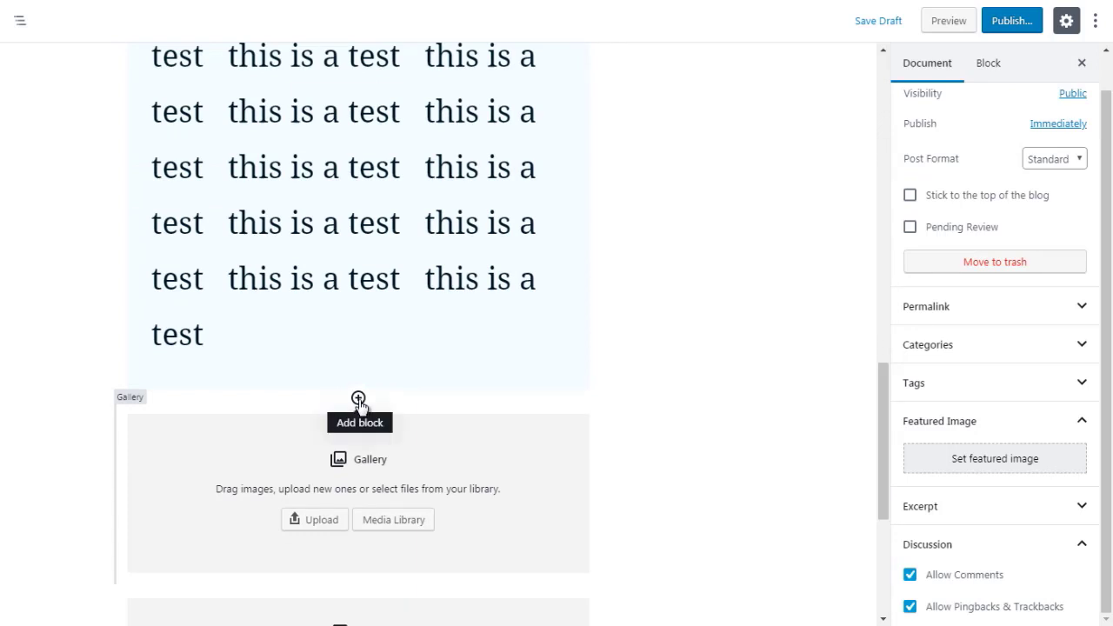
{"action": "left_click", "coordinate": [358, 400]}
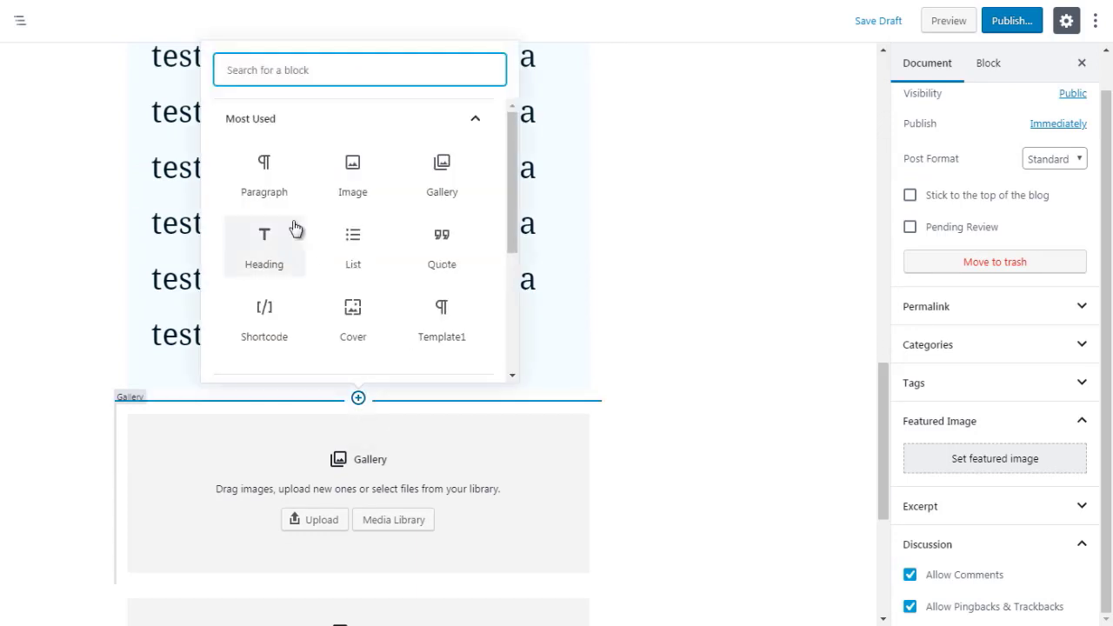
{"action": "left_click", "coordinate": [469, 119]}
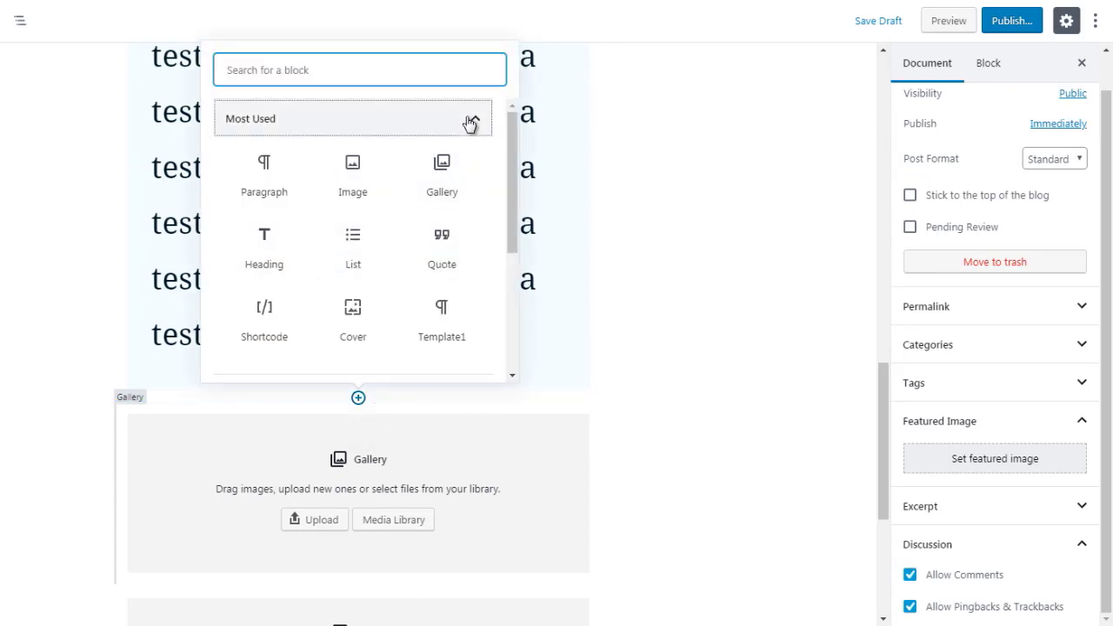
{"action": "left_click", "coordinate": [435, 161]}
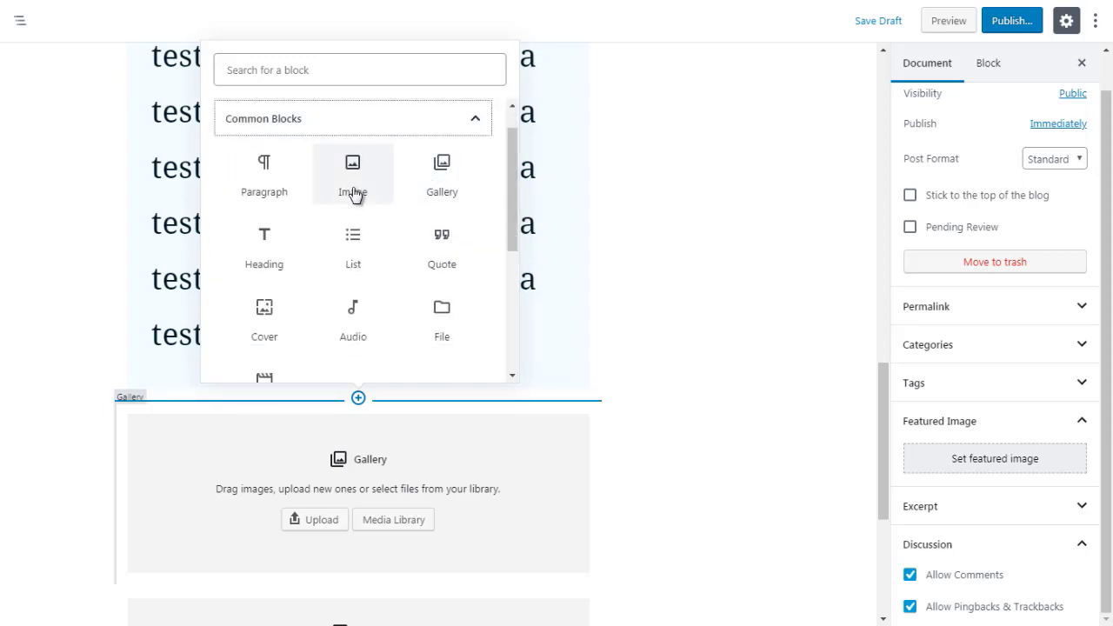
{"action": "left_click", "coordinate": [647, 286]}
- Select the Image block and then the Gallery block to compare their upload and media options
{"action": "left_click_drag", "start_coordinate": [878, 430], "coordinate": [882, 487]}
{"action": "left_click", "coordinate": [532, 469]}
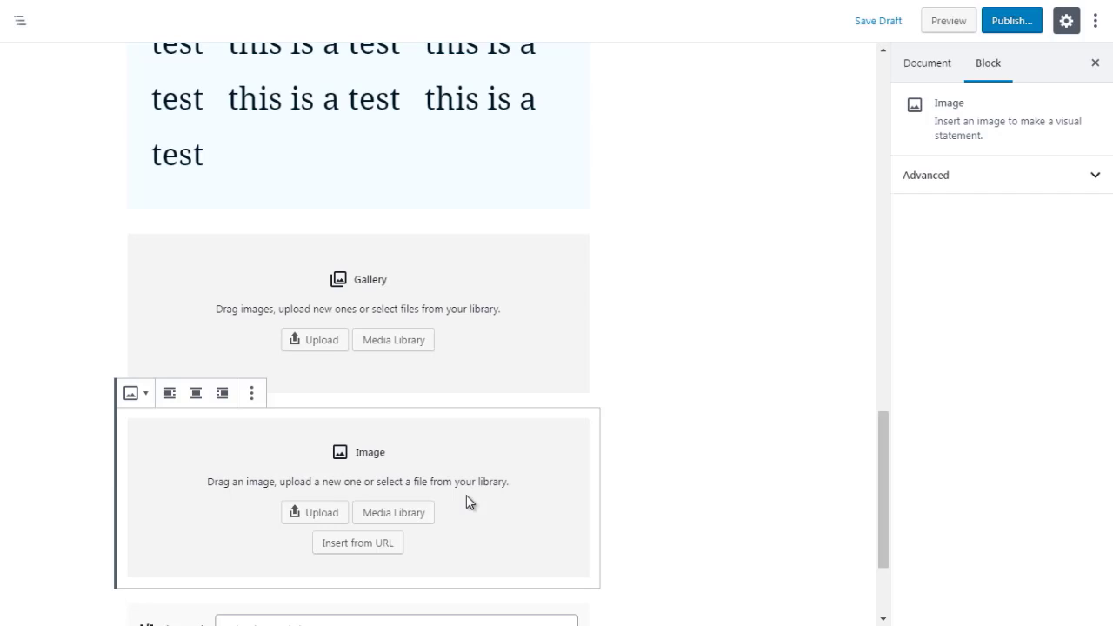
{"action": "left_click", "coordinate": [514, 348]}
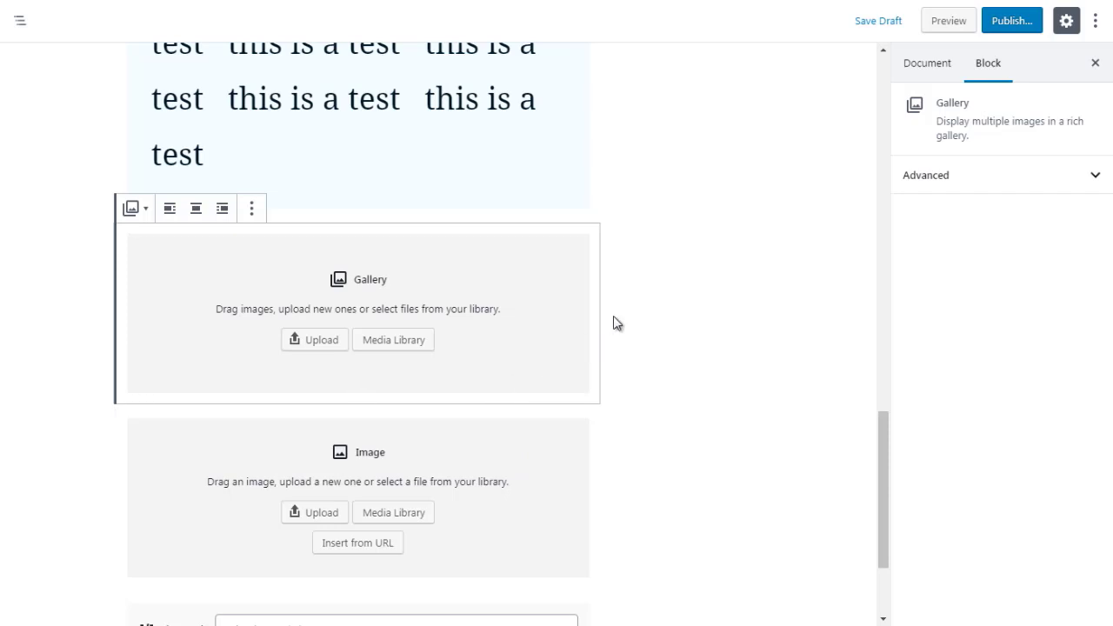
- Insert a List block from the Common Blocks between the test paragraph and the Gallery block
{"action": "mouse_move", "coordinate": [881, 434]}
{"action": "left_mouse_down"}
{"action": "mouse_move", "coordinate": [882, 450]}
{"action": "mouse_move", "coordinate": [878, 427]}
{"action": "left_mouse_up"}
{"action": "left_click", "coordinate": [104, 317]}
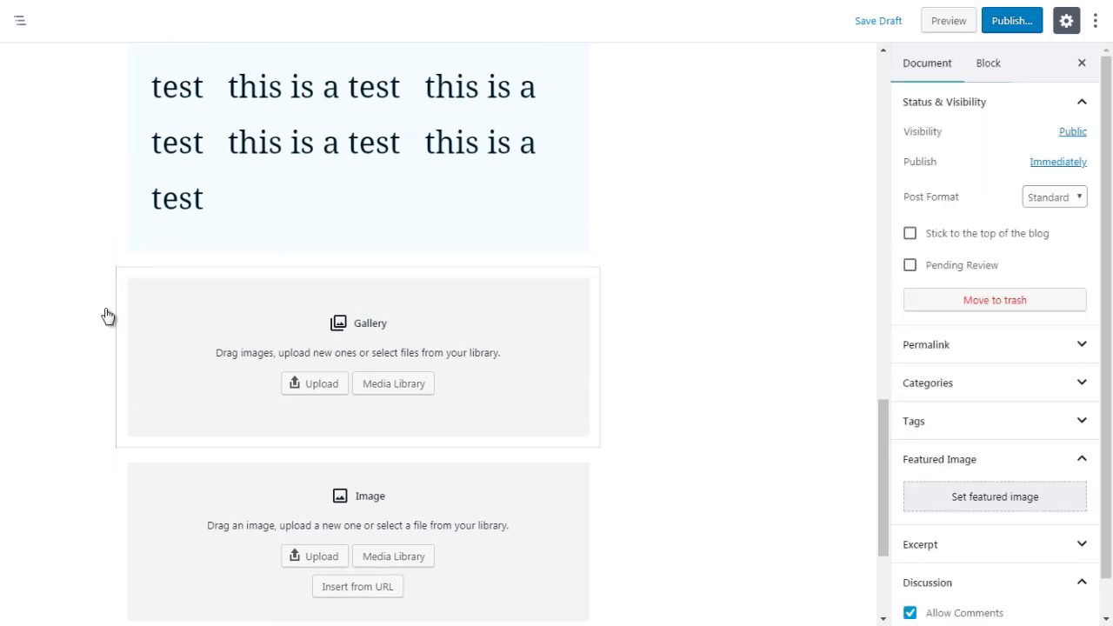
{"action": "left_click", "coordinate": [358, 262]}
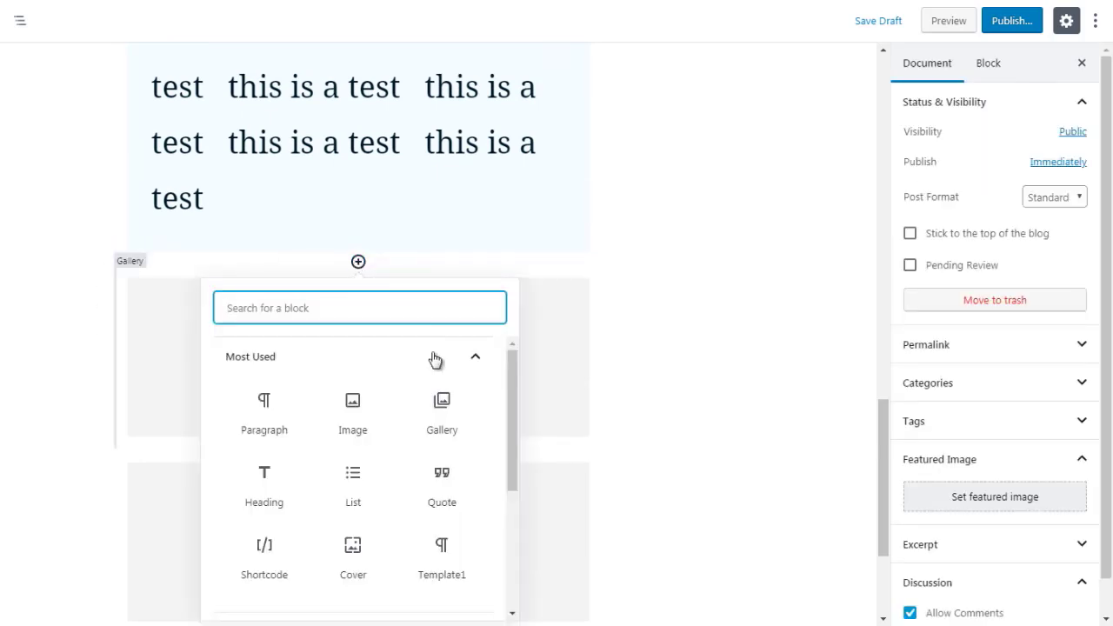
{"action": "left_click", "coordinate": [478, 360]}
{"action": "left_click", "coordinate": [478, 392]}
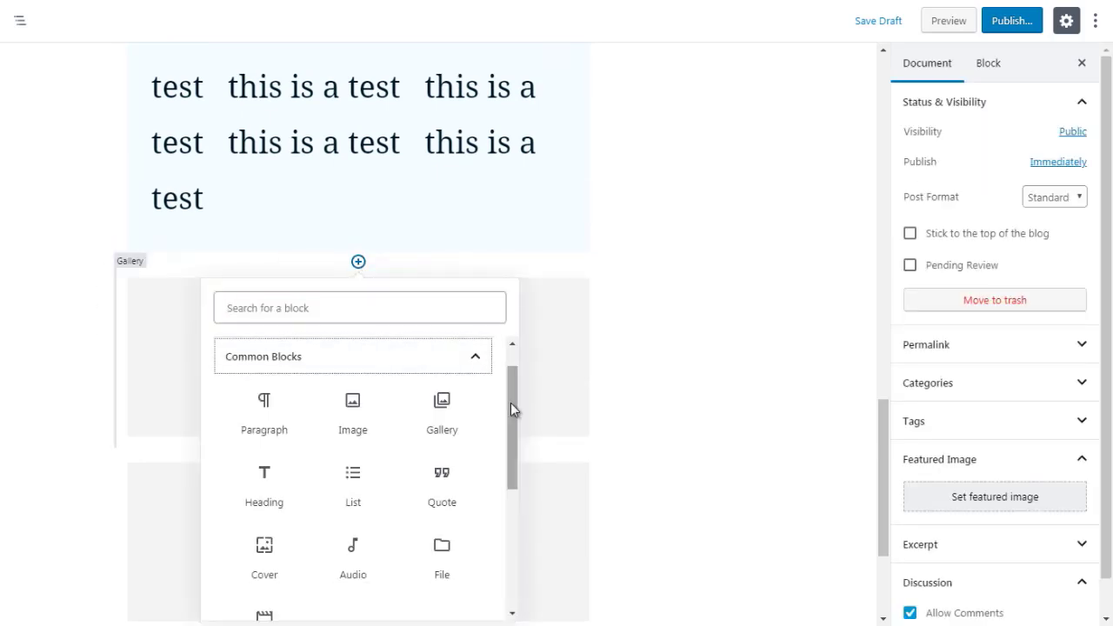
{"action": "left_click", "coordinate": [510, 410]}
{"action": "scroll", "coordinate": [511, 421], "scroll_direction": "down", "scroll_amount": 1}
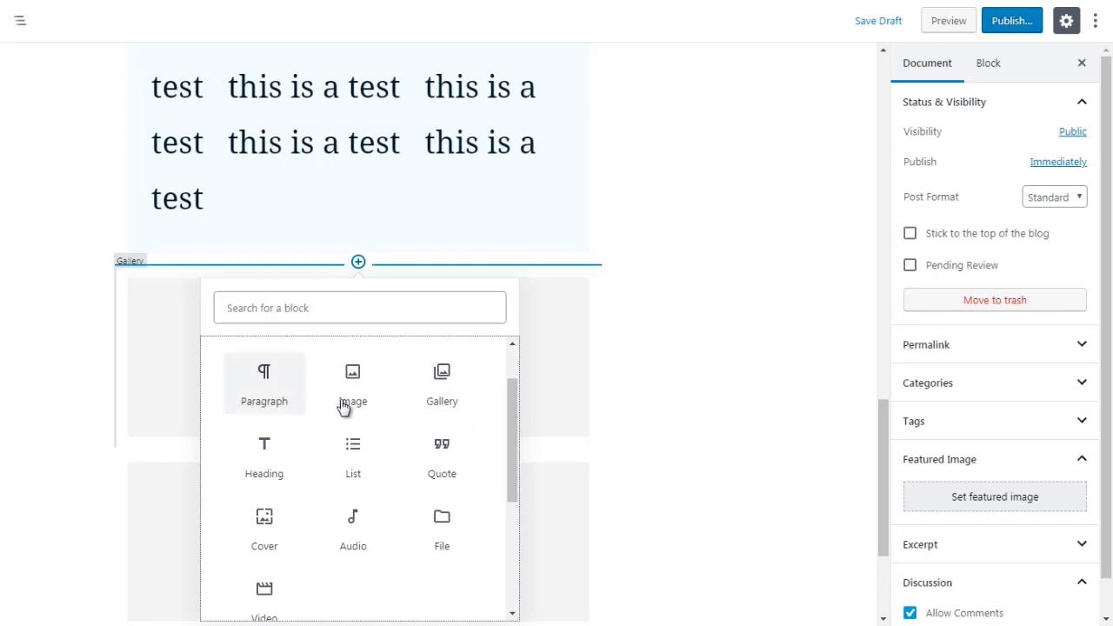
{"action": "left_click_drag", "start_coordinate": [511, 445], "coordinate": [515, 474]}
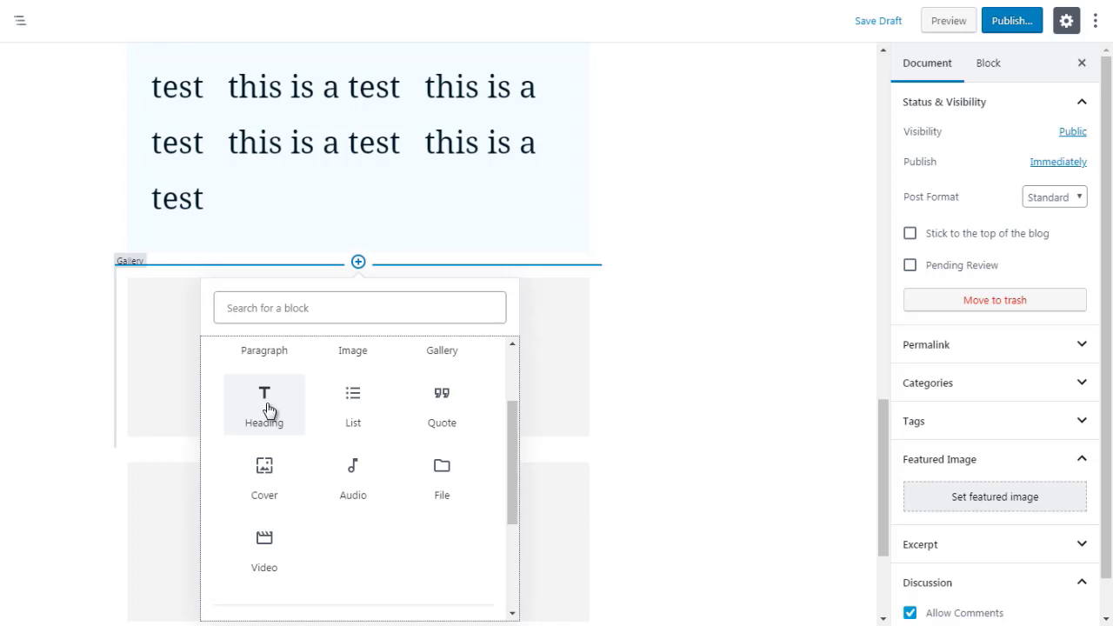
{"action": "left_click", "coordinate": [360, 420]}
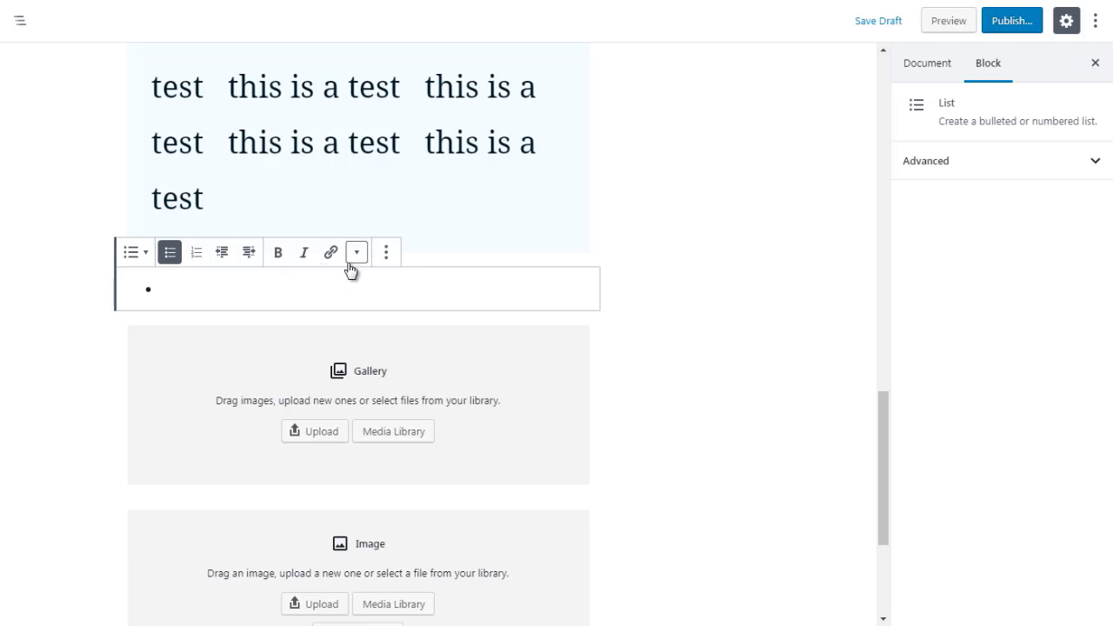
{"action": "left_click", "coordinate": [331, 310]}
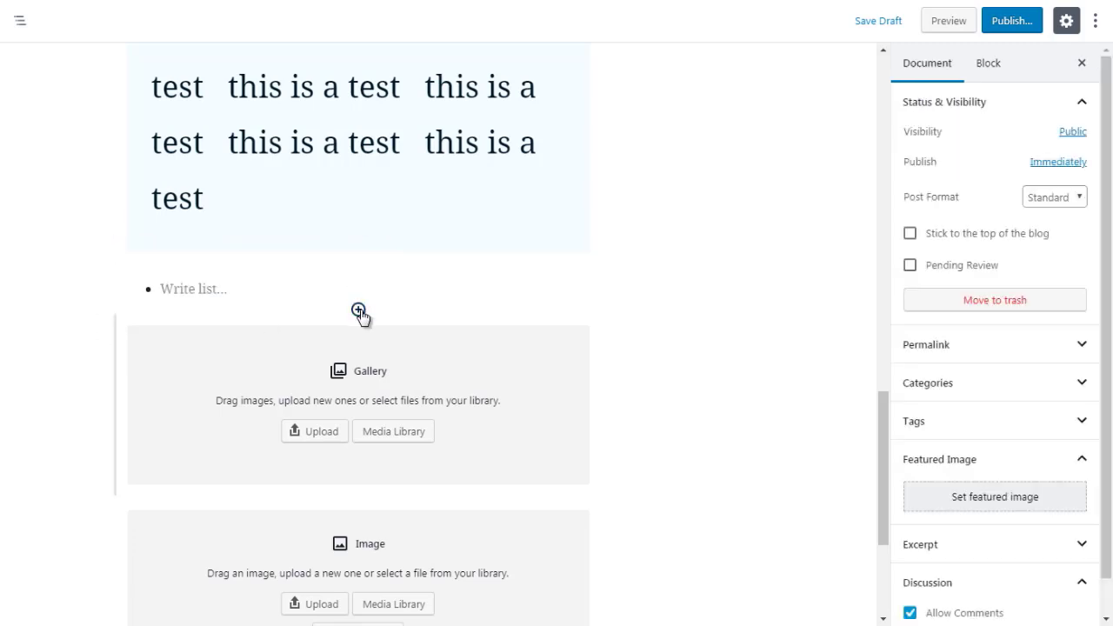
- Insert a Quote block between the empty list and the Gallery block, with the text "test"
{"action": "left_click", "coordinate": [358, 311]}
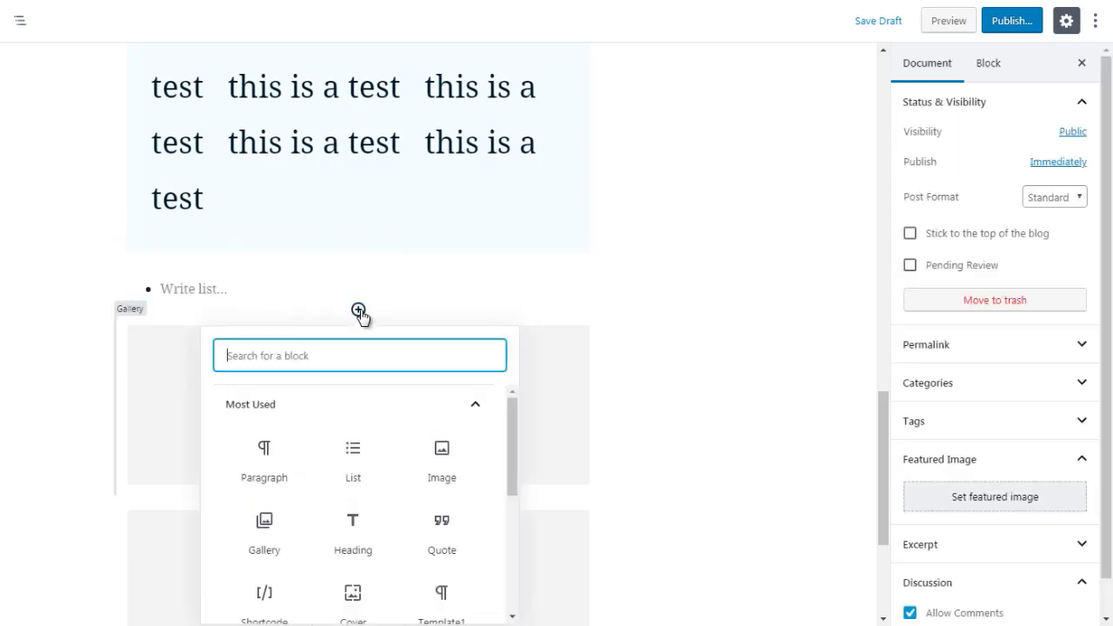
{"action": "left_click", "coordinate": [481, 406]}
{"action": "left_click", "coordinate": [454, 444]}
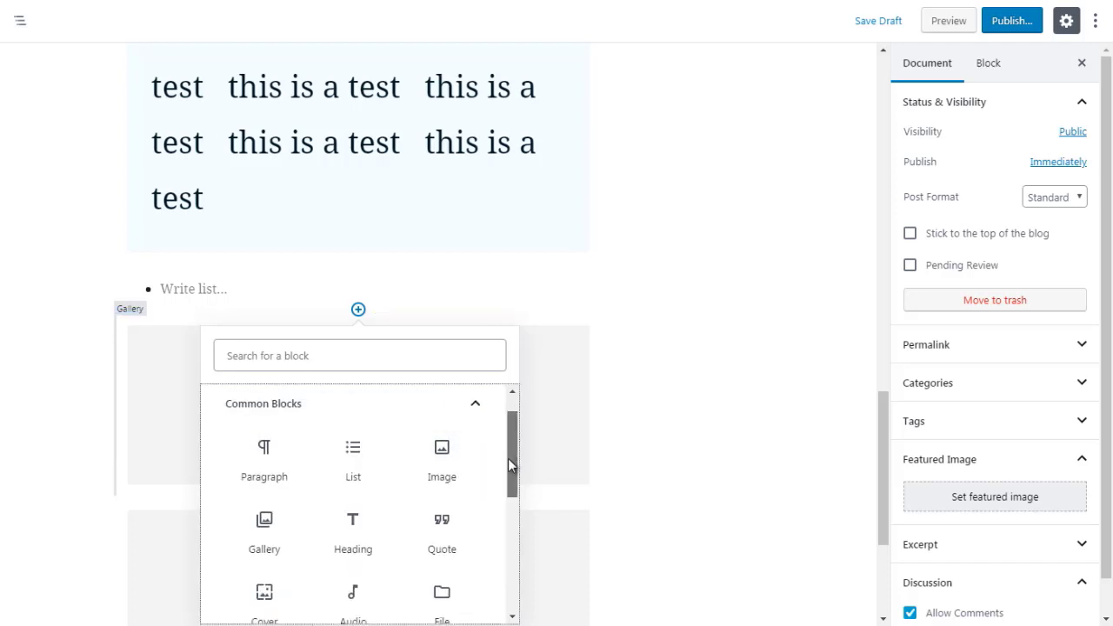
{"action": "left_click_drag", "start_coordinate": [508, 460], "coordinate": [509, 480]}
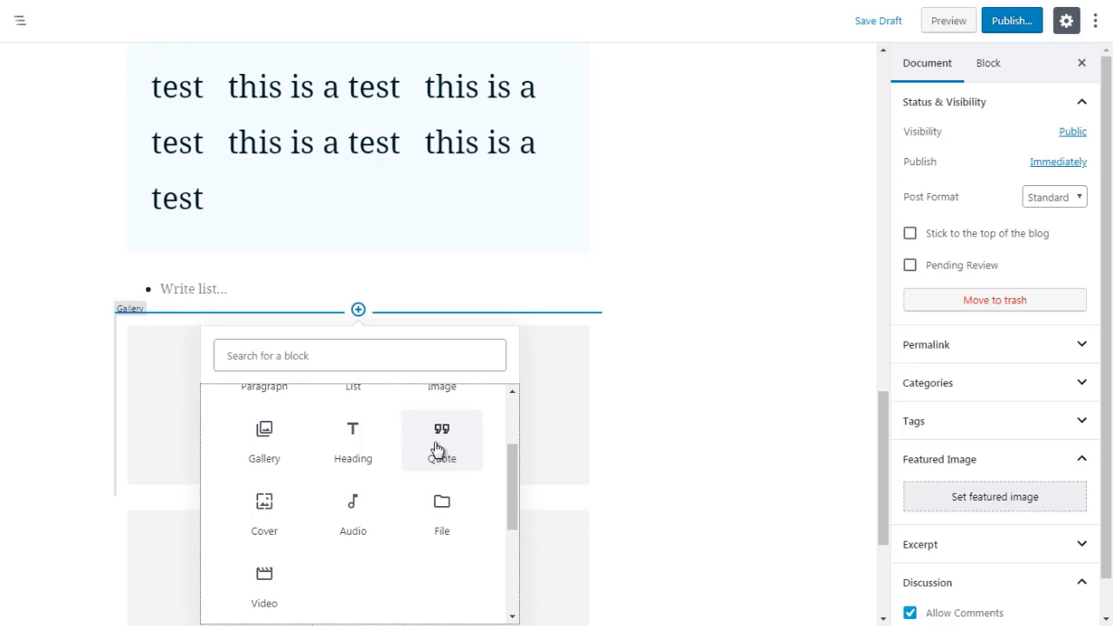
{"action": "left_click", "coordinate": [437, 449]}
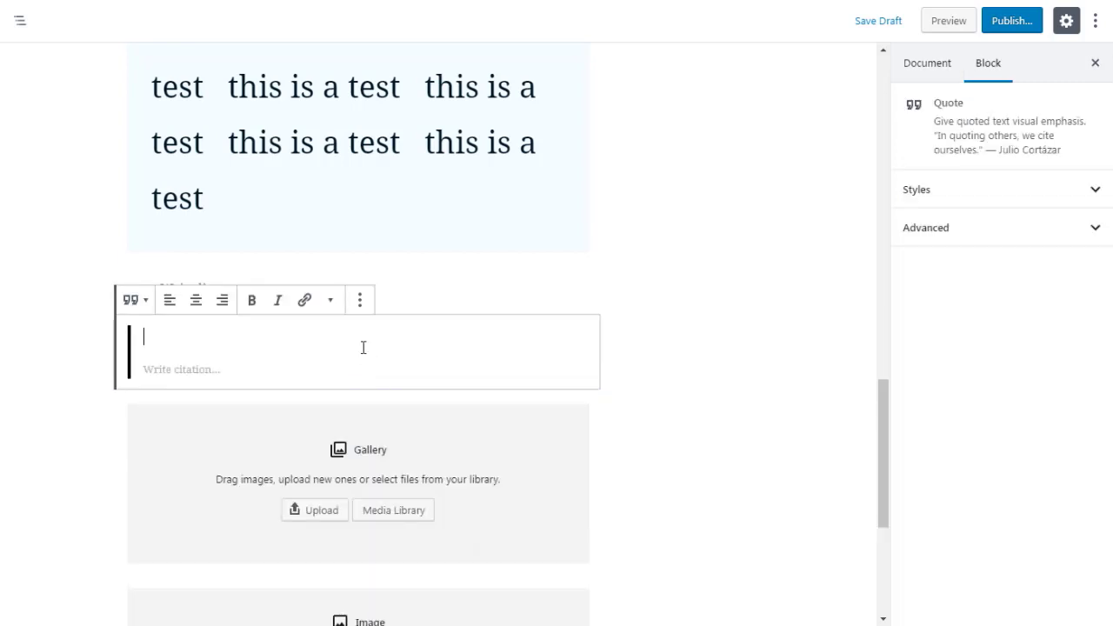
{"action": "type", "text": "test"}
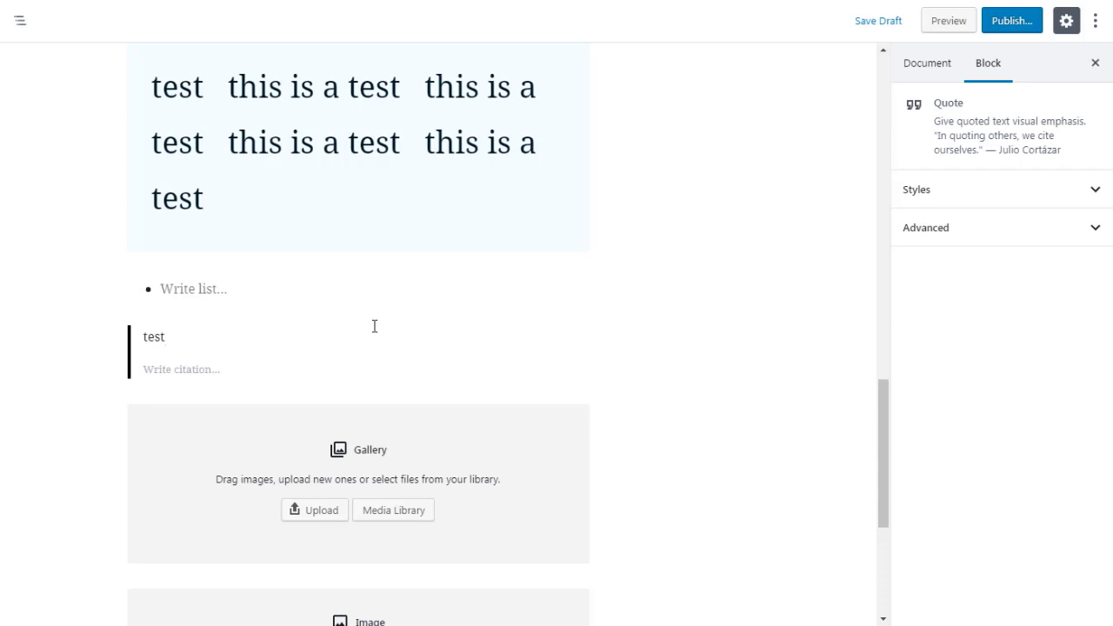
- Compare the Default and Large styles on the "This is a quote" block and apply Large
{"action": "left_click_drag", "start_coordinate": [882, 452], "coordinate": [882, 203]}
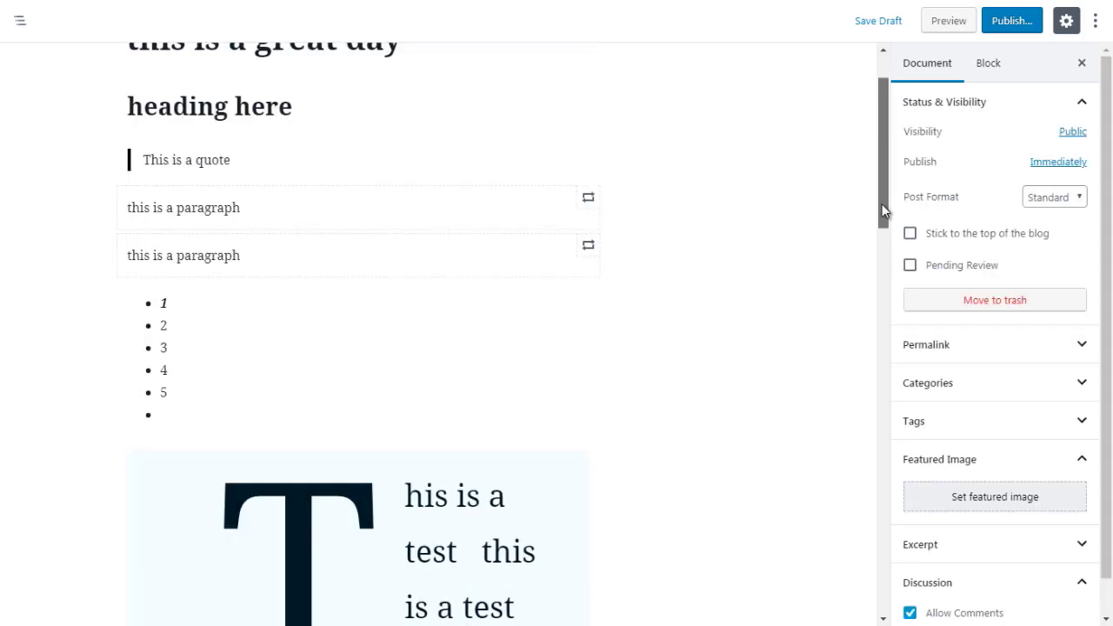
{"action": "left_click", "coordinate": [446, 167]}
{"action": "left_click", "coordinate": [962, 196]}
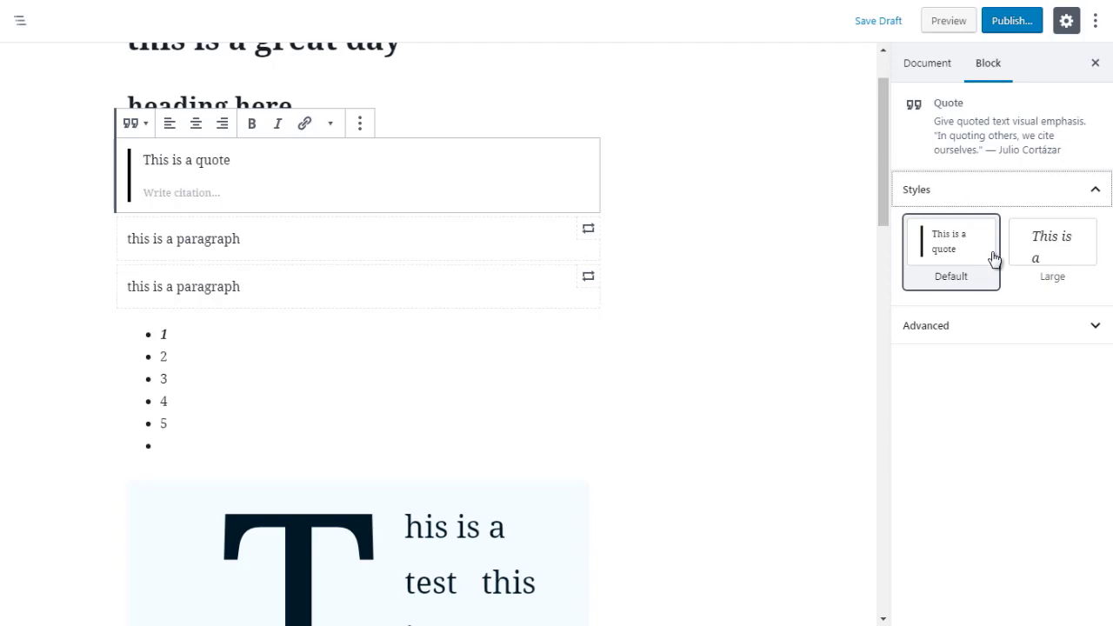
{"action": "left_click", "coordinate": [1044, 258]}
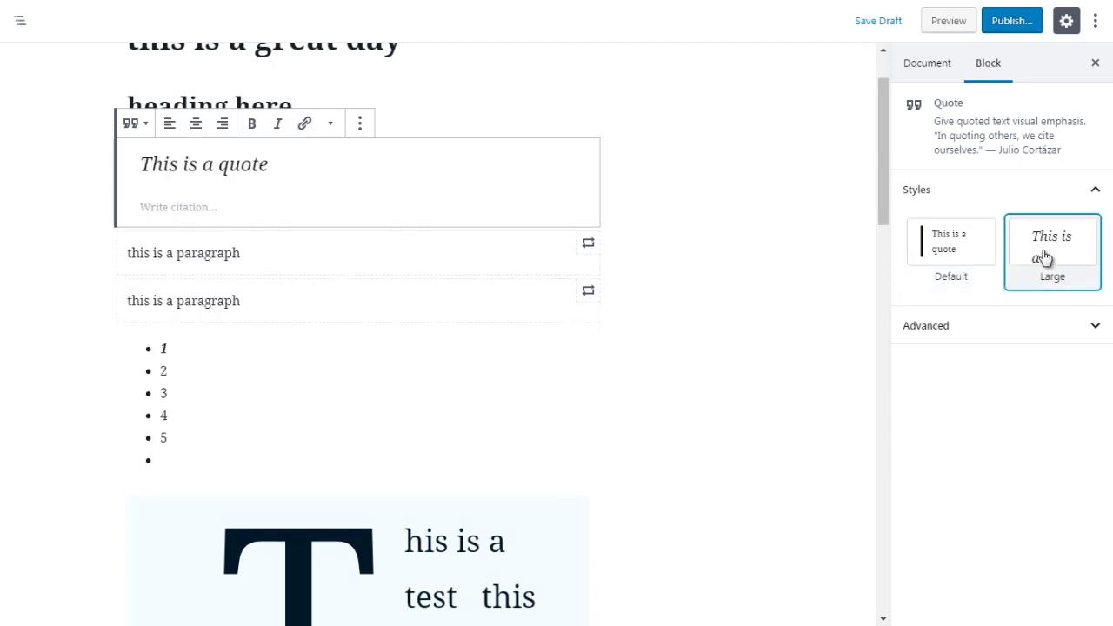
{"action": "left_click", "coordinate": [966, 257]}
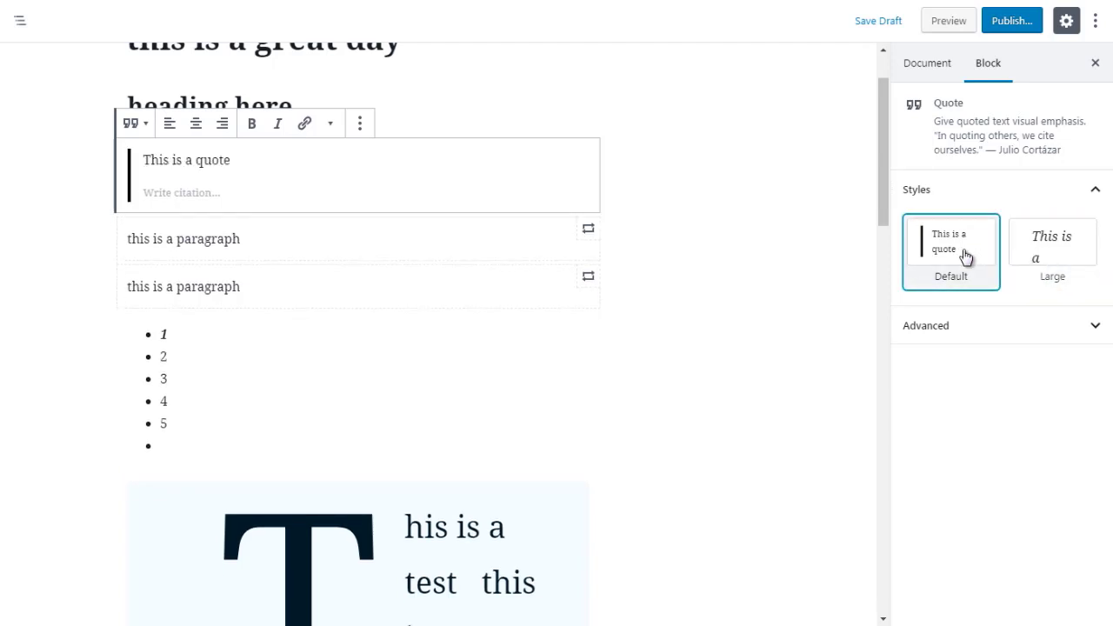
{"action": "left_click", "coordinate": [1058, 256]}
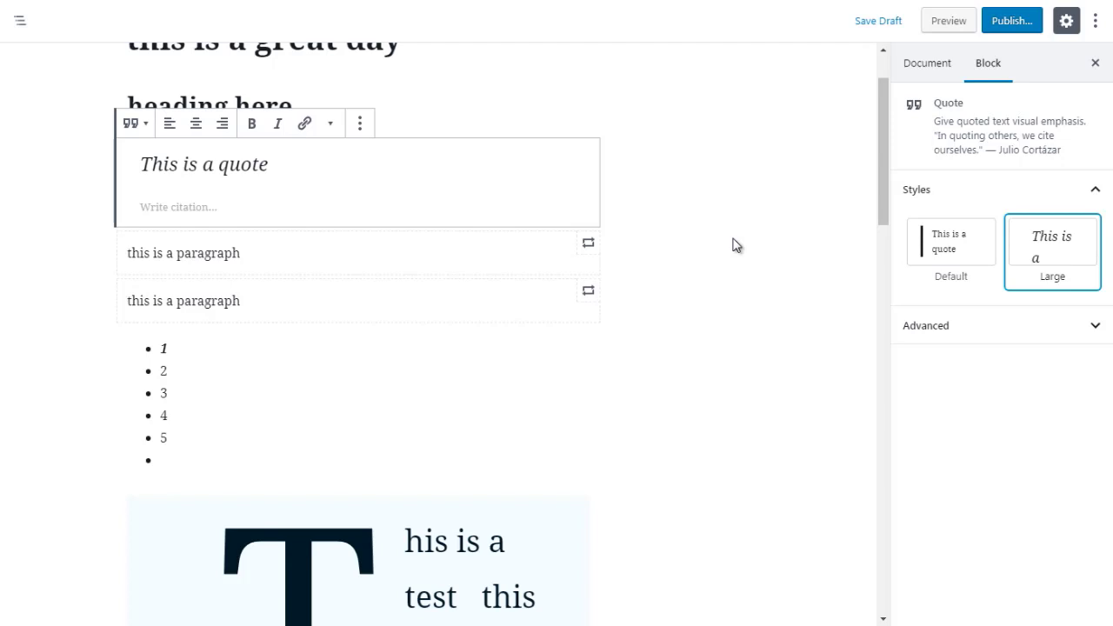
- Check the Additional CSS Class in the quote block's advanced settings without changing it
{"action": "left_click", "coordinate": [975, 327]}
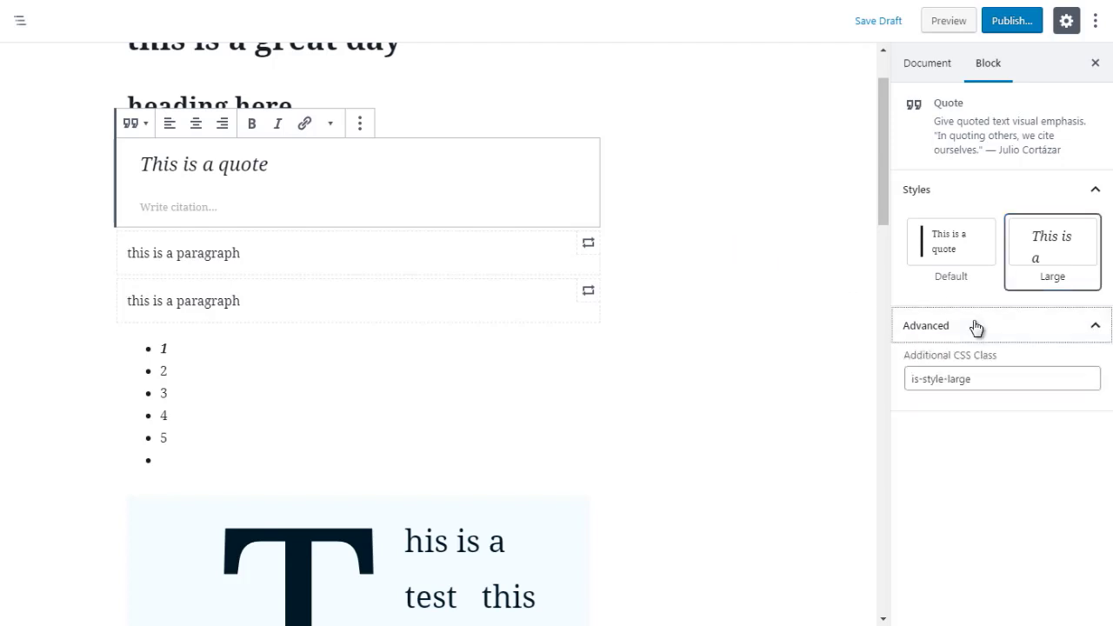
{"action": "left_click", "coordinate": [975, 326]}
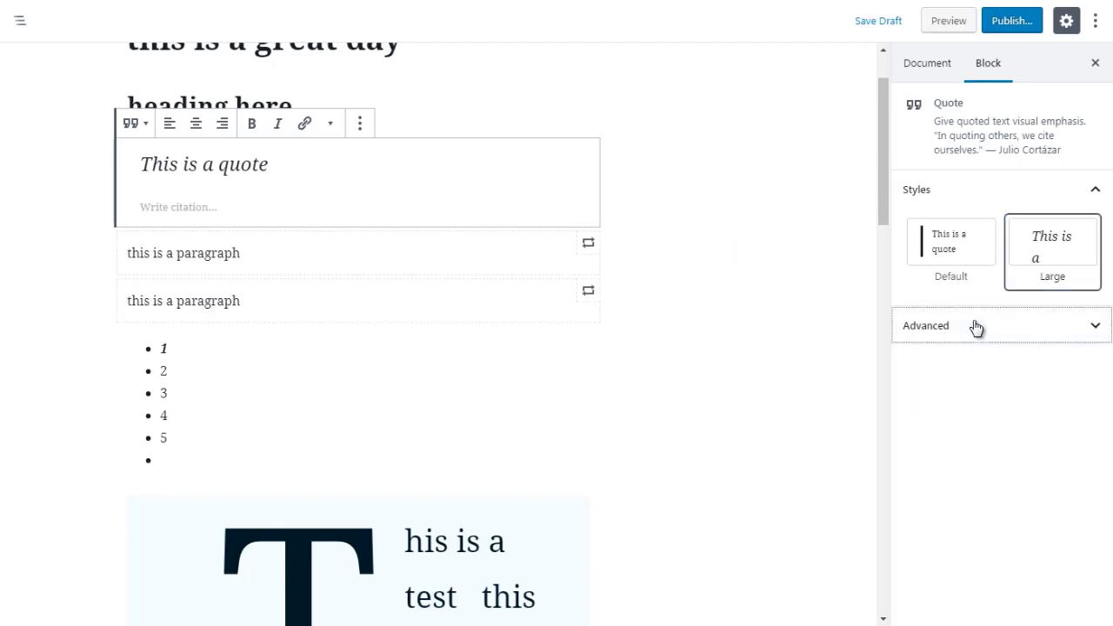
{"action": "left_click", "coordinate": [774, 335]}
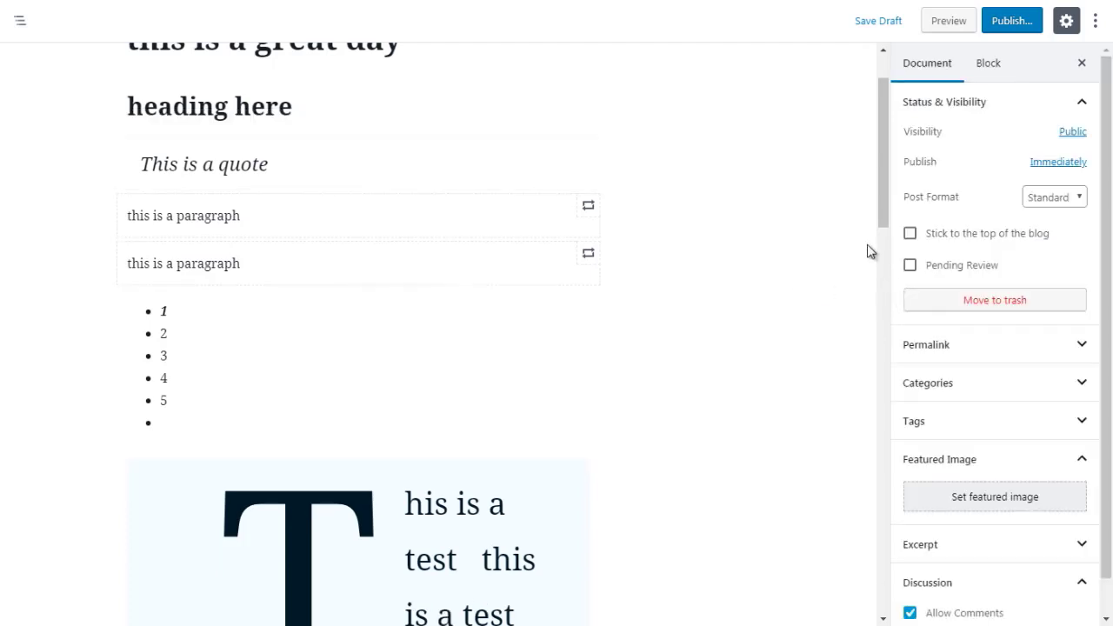
- Insert an Audio block from the Common Blocks between the second "this is a paragraph" block and the numbered items list
{"action": "left_click_drag", "start_coordinate": [878, 211], "coordinate": [880, 220]}
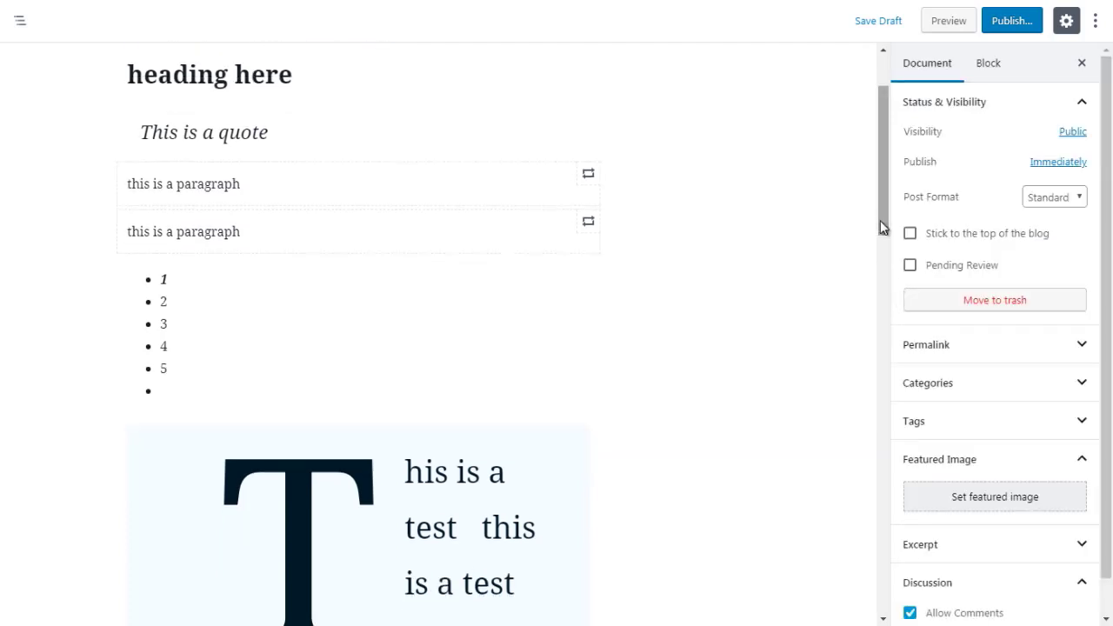
{"action": "left_click", "coordinate": [357, 254]}
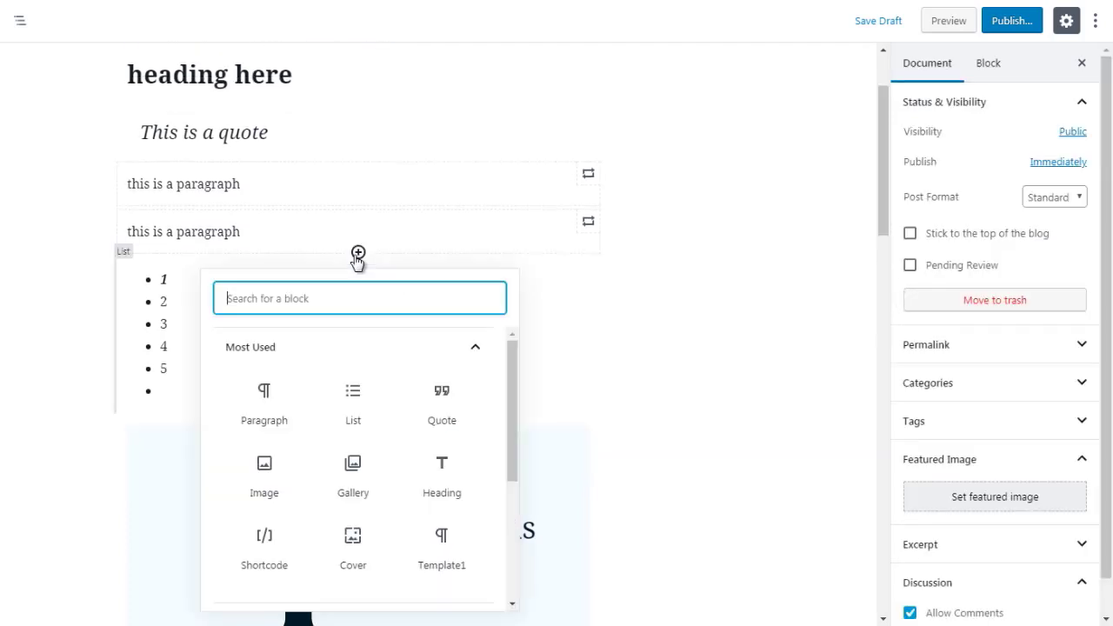
{"action": "left_click", "coordinate": [485, 355]}
{"action": "left_click", "coordinate": [481, 385]}
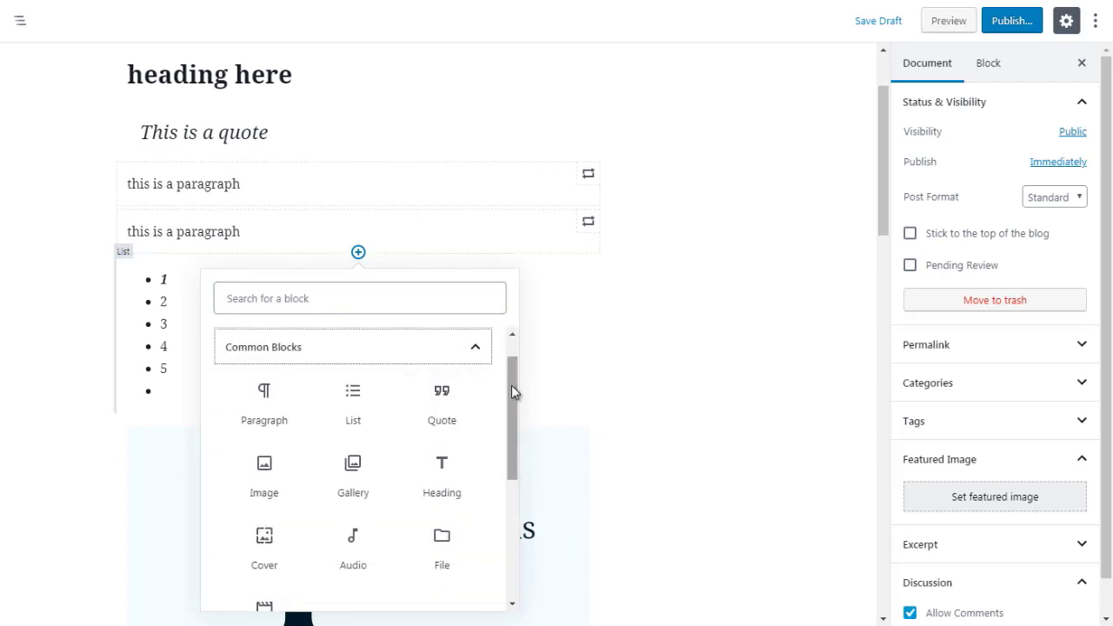
{"action": "left_click_drag", "start_coordinate": [511, 385], "coordinate": [513, 409]}
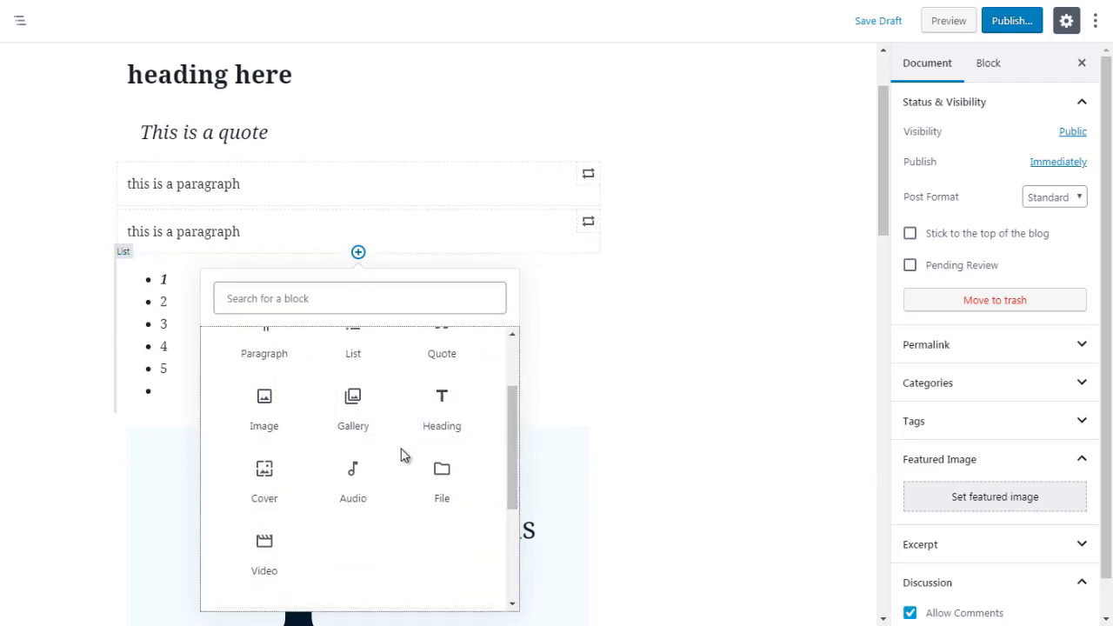
{"action": "left_click", "coordinate": [353, 485]}
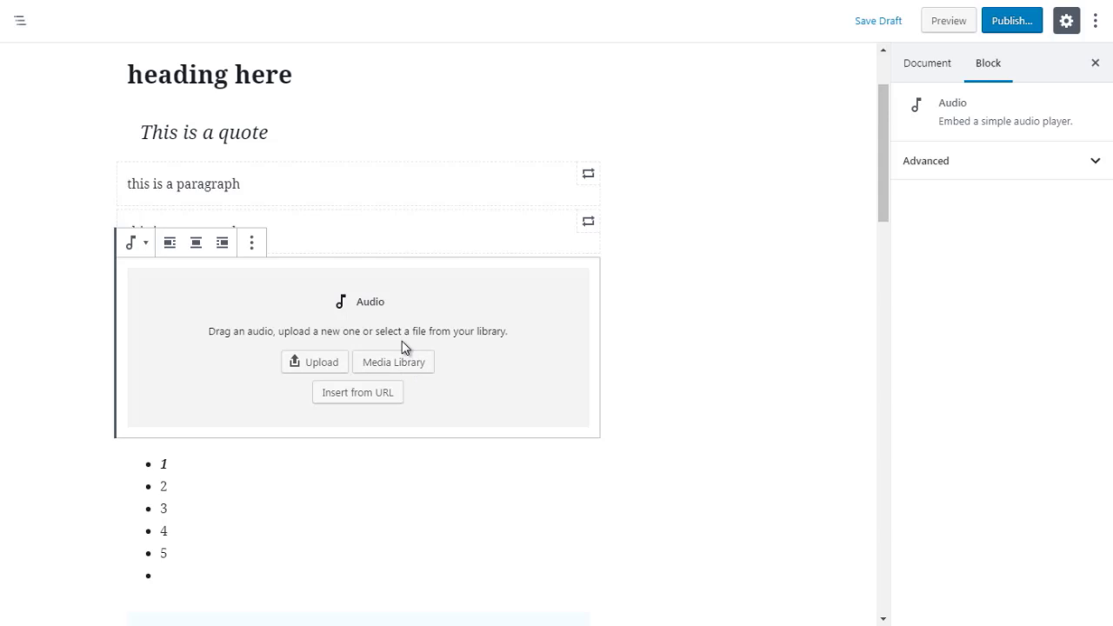
{"action": "left_click", "coordinate": [651, 323]}
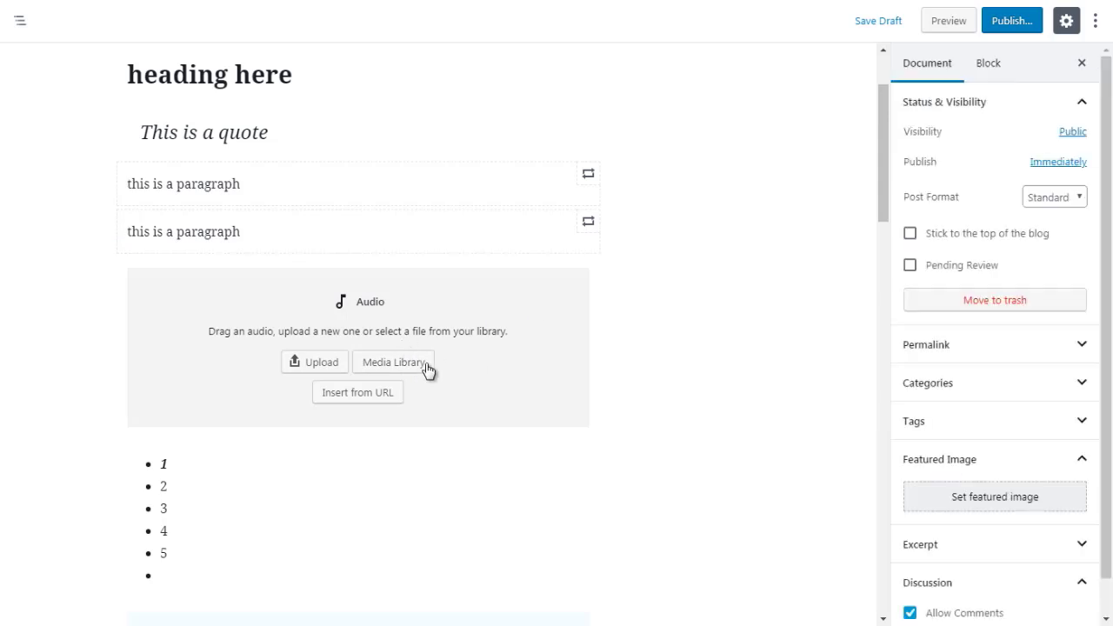
- Insert a File block from the Common Blocks directly below the Audio block
{"action": "left_click", "coordinate": [358, 437]}
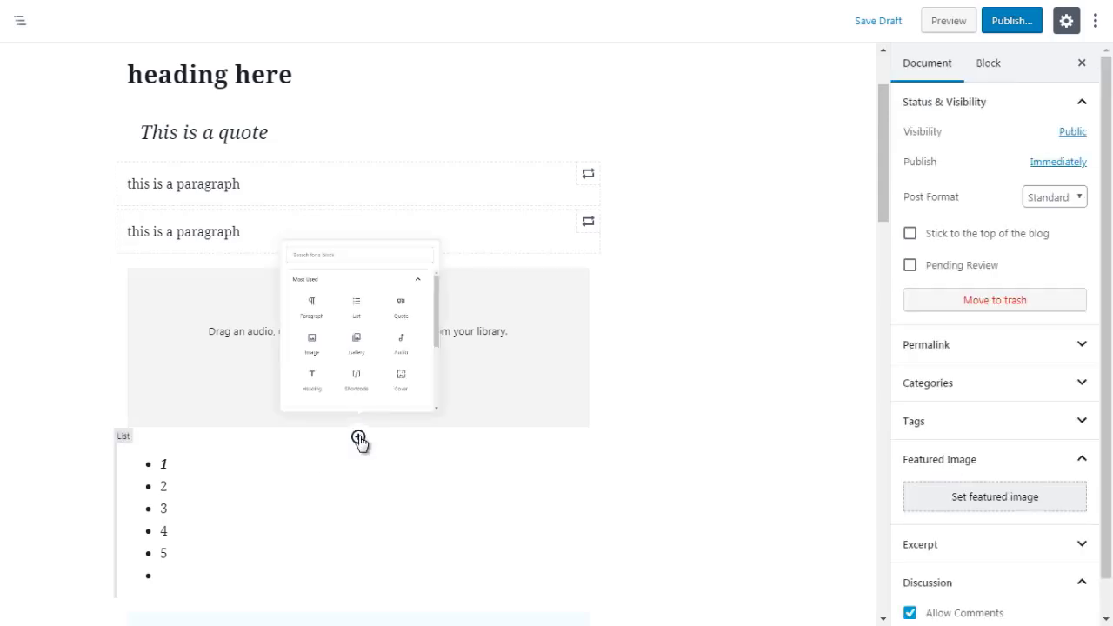
{"action": "left_click", "coordinate": [472, 160]}
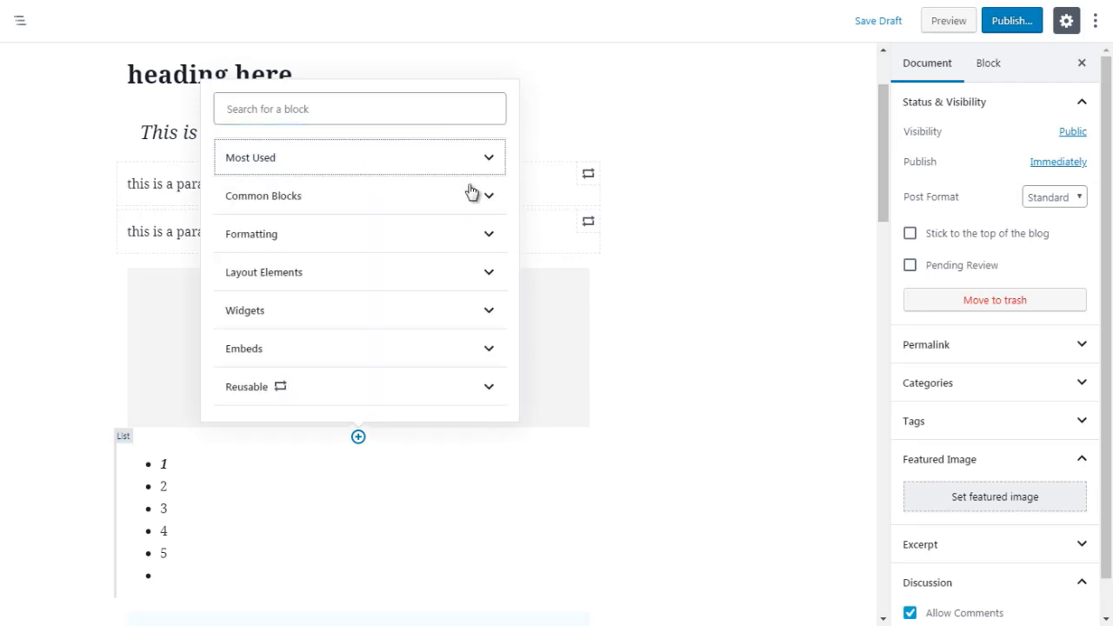
{"action": "left_click", "coordinate": [473, 203]}
{"action": "left_click_drag", "start_coordinate": [513, 273], "coordinate": [516, 307]}
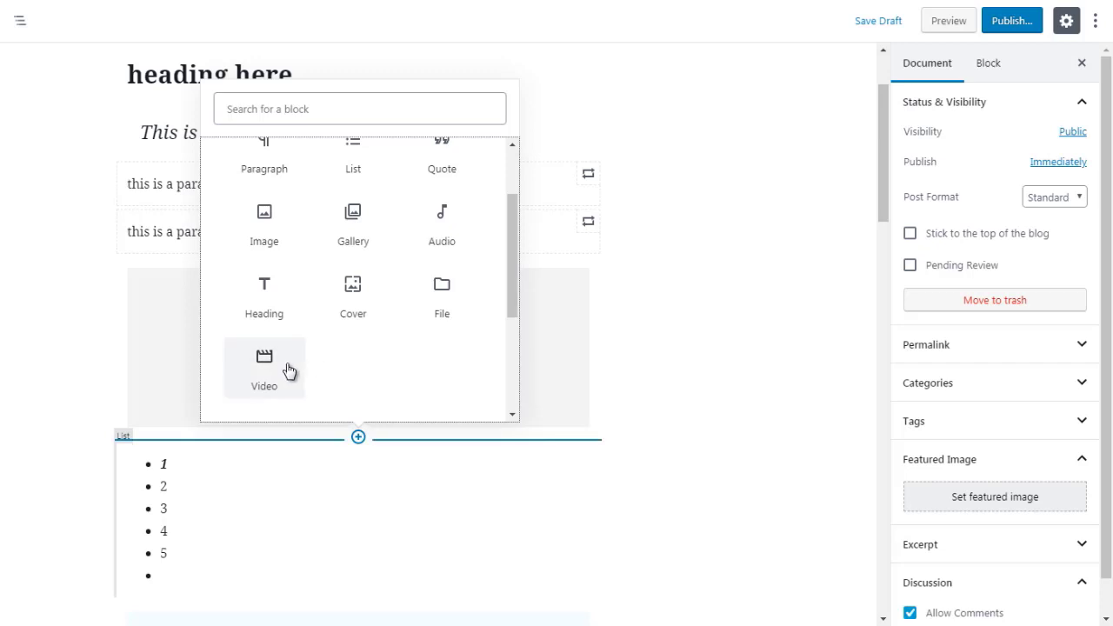
{"action": "left_click", "coordinate": [443, 300]}
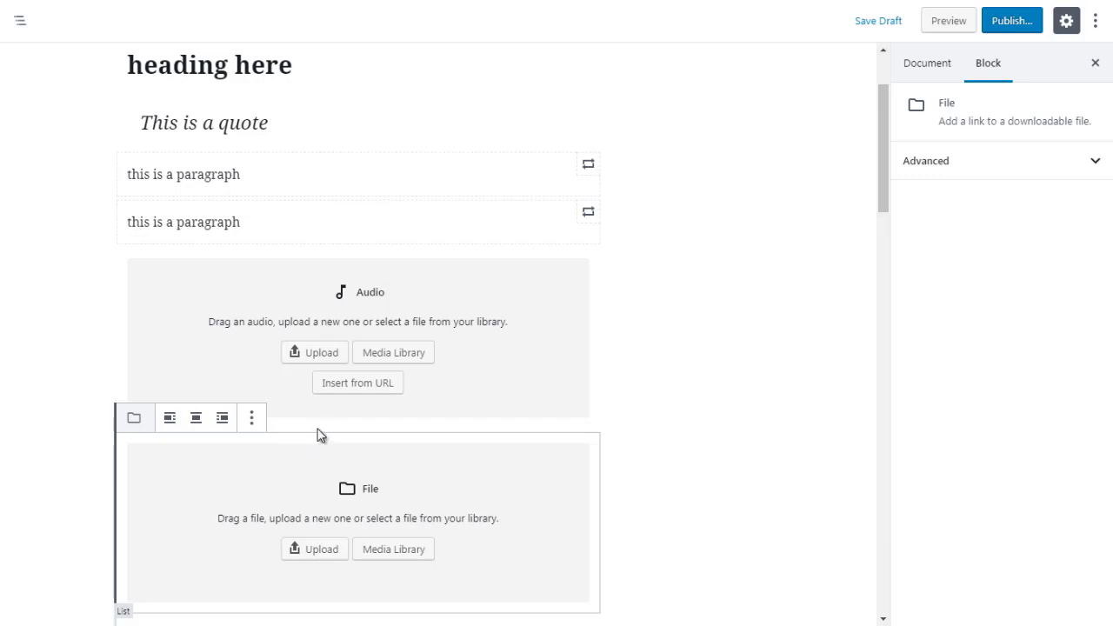
{"action": "left_click", "coordinate": [666, 412]}
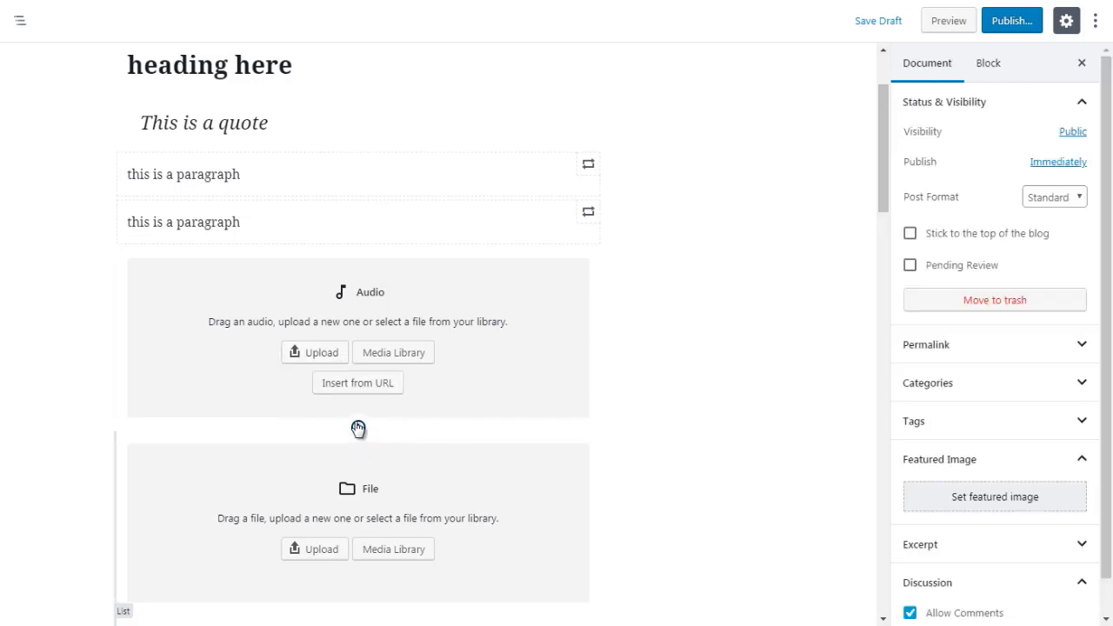
- Insert a Cover block from the Common Blocks between the Audio and File blocks
{"action": "left_click", "coordinate": [358, 427]}
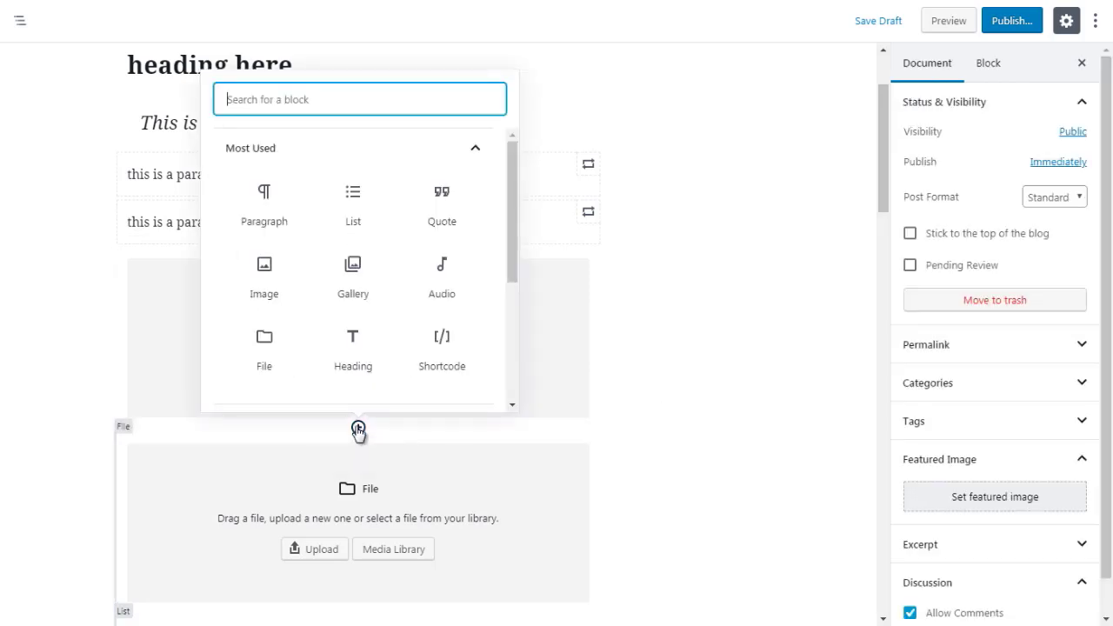
{"action": "left_click", "coordinate": [480, 153]}
{"action": "left_click", "coordinate": [472, 188]}
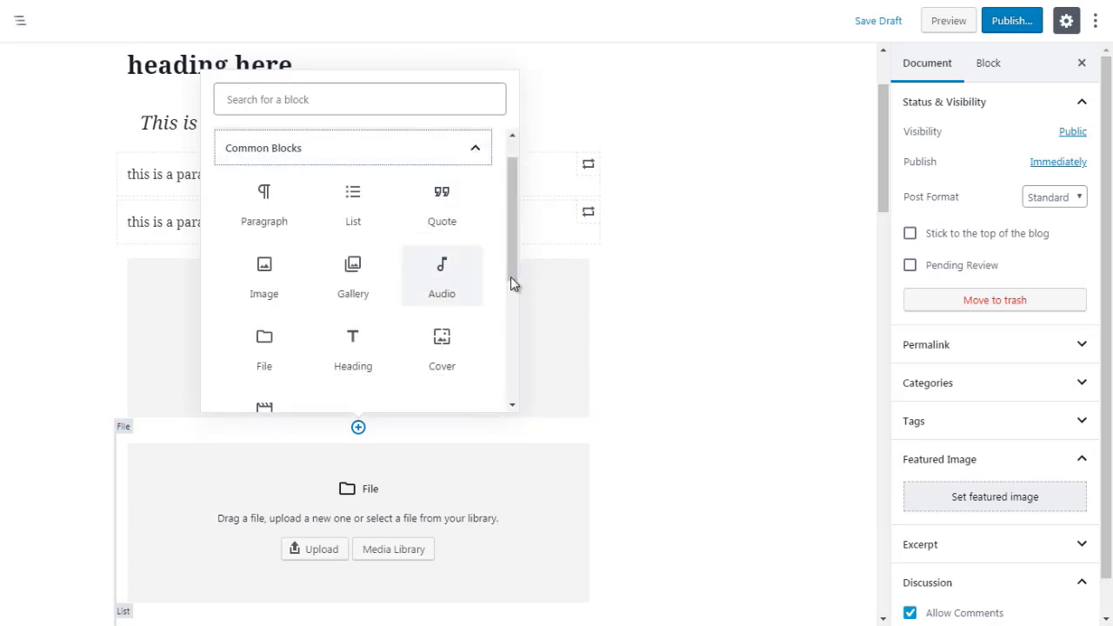
{"action": "left_click_drag", "start_coordinate": [516, 283], "coordinate": [514, 318]}
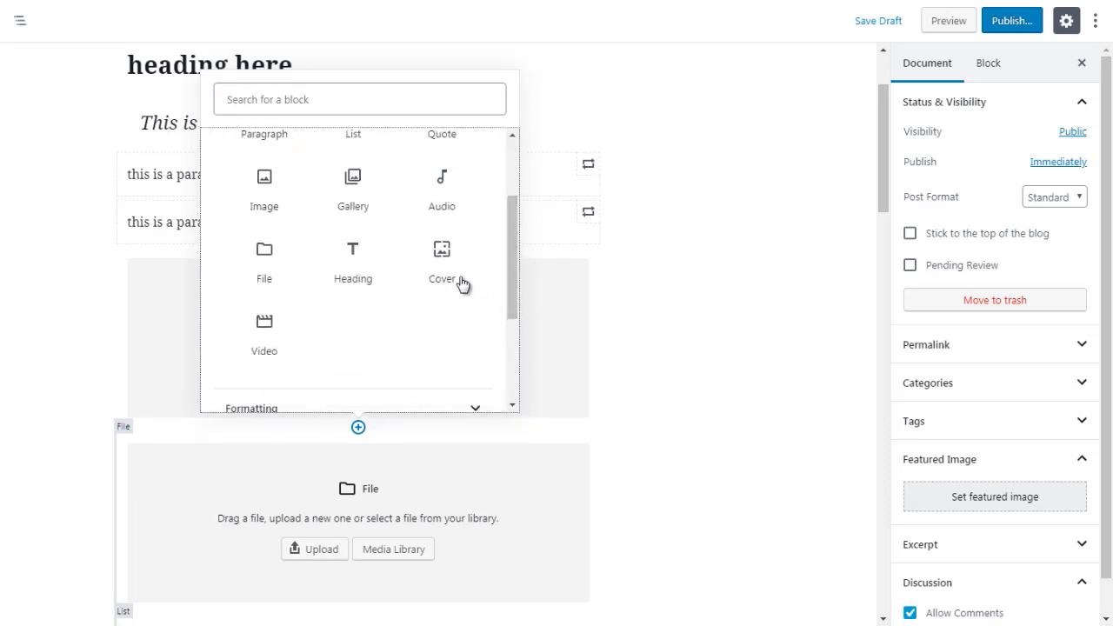
{"action": "left_click", "coordinate": [445, 254]}
{"action": "left_click", "coordinate": [761, 292]}
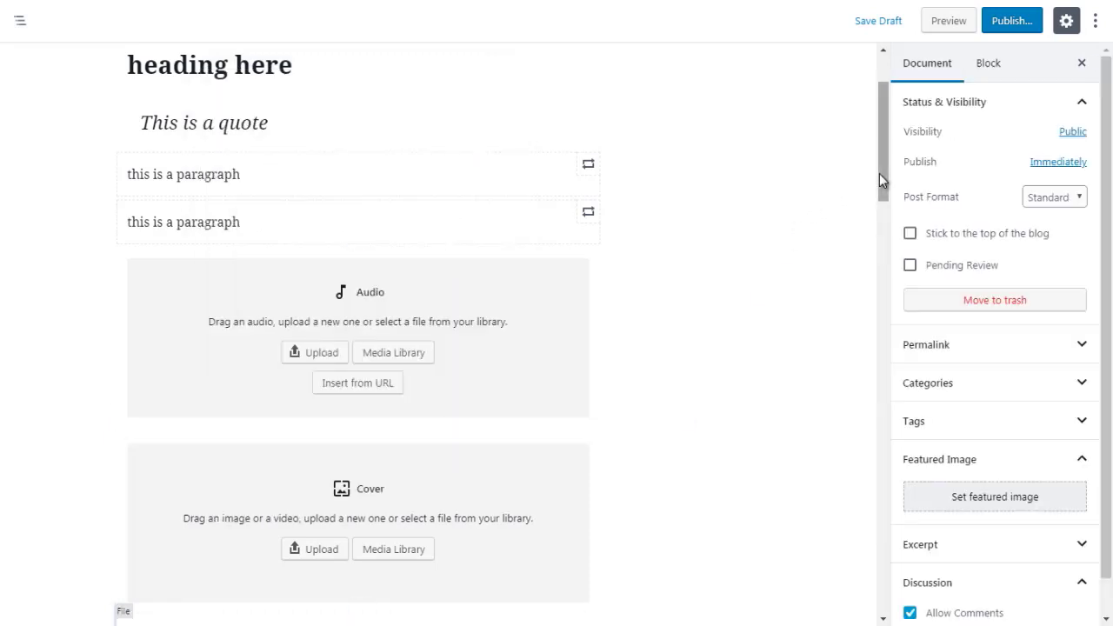
- Move the Cover block up past the Audio block and the second "this is a paragraph" block
{"action": "mouse_move", "coordinate": [879, 174]}
{"action": "left_mouse_down"}
{"action": "mouse_move", "coordinate": [880, 191]}
{"action": "mouse_move", "coordinate": [880, 177]}
{"action": "left_mouse_up"}
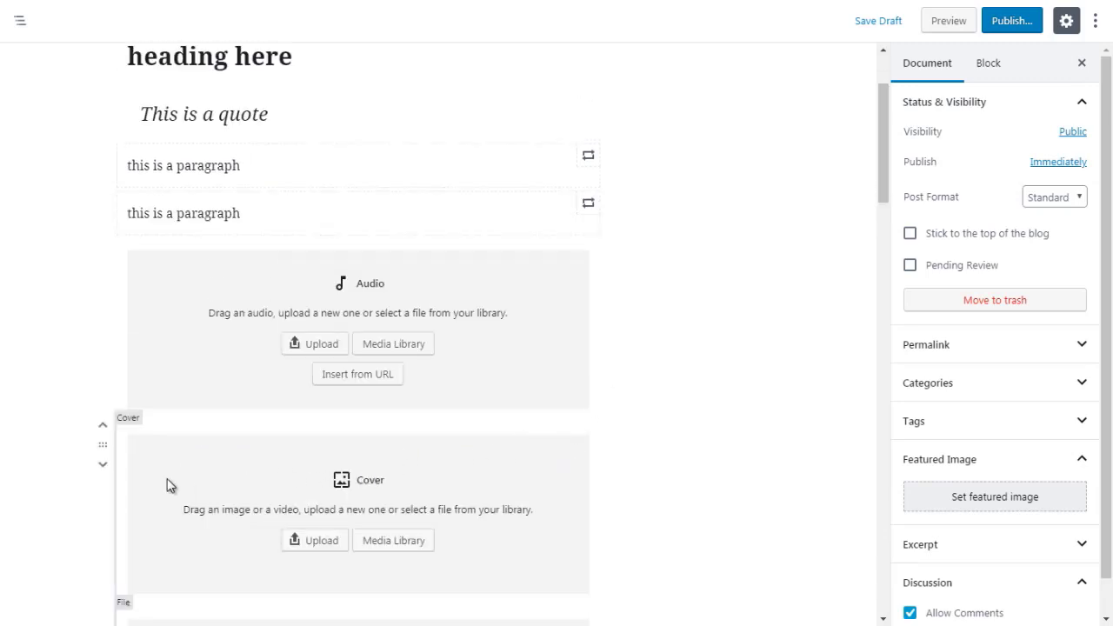
{"action": "left_click", "coordinate": [104, 433]}
{"action": "left_click", "coordinate": [104, 431]}
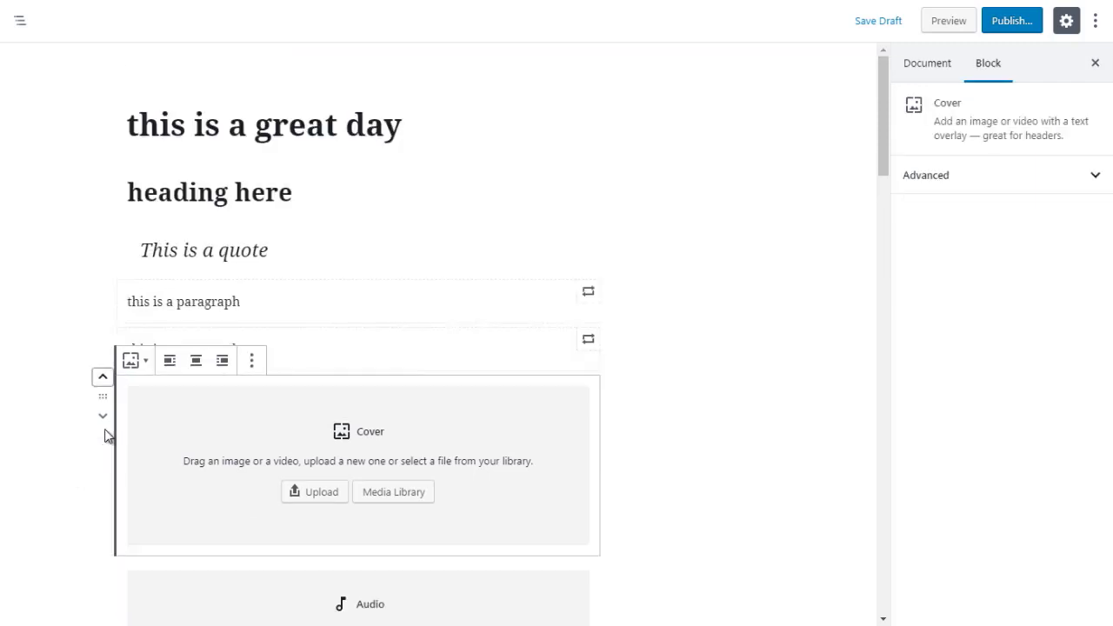
{"action": "left_click", "coordinate": [101, 378]}
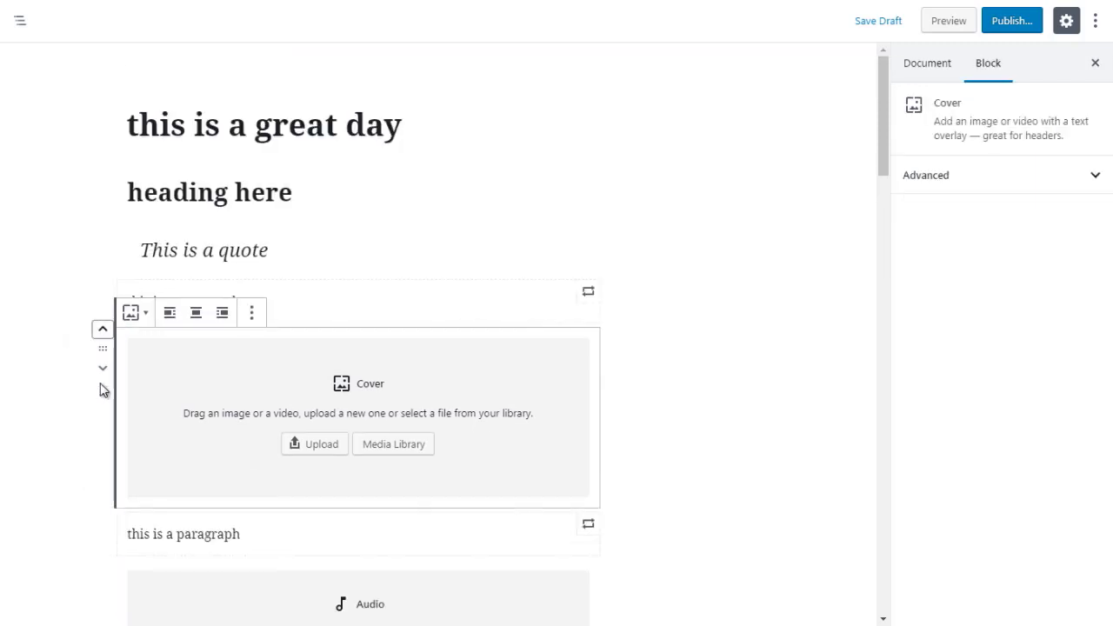